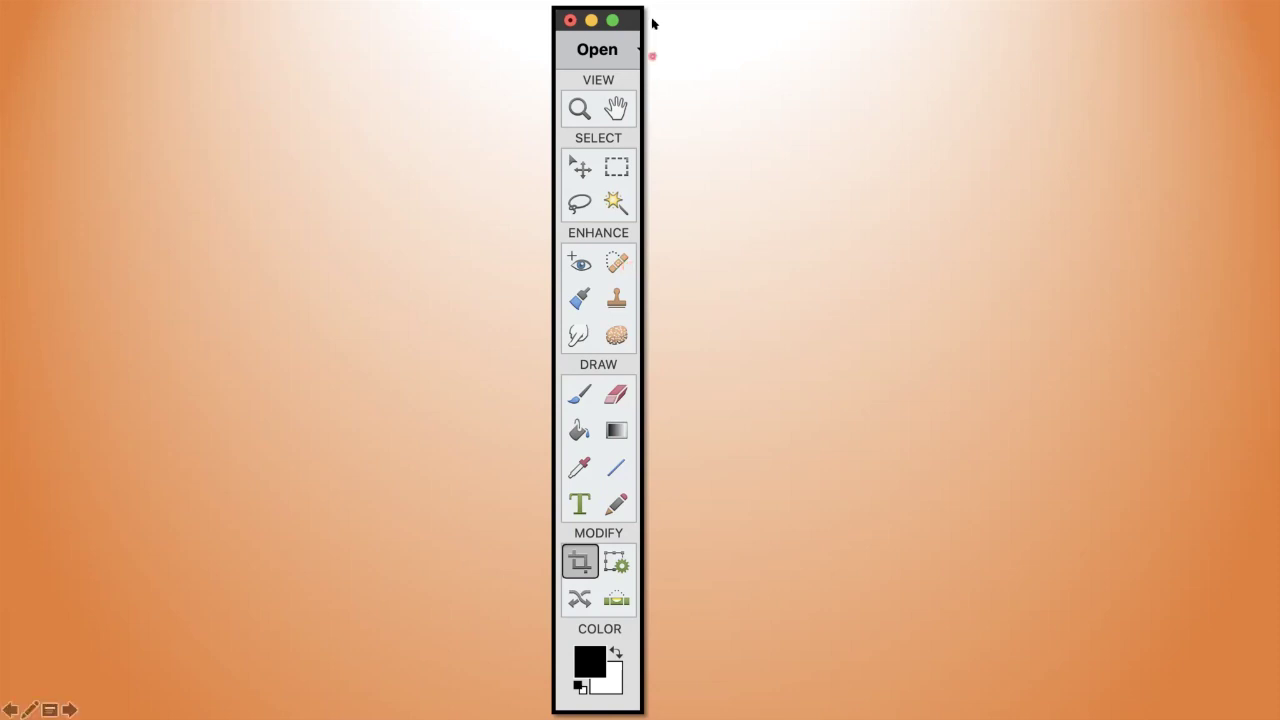
- View the photo enlarged to fill the screen, and return to seeing the whole image
{"action": "key", "text": "Right"}
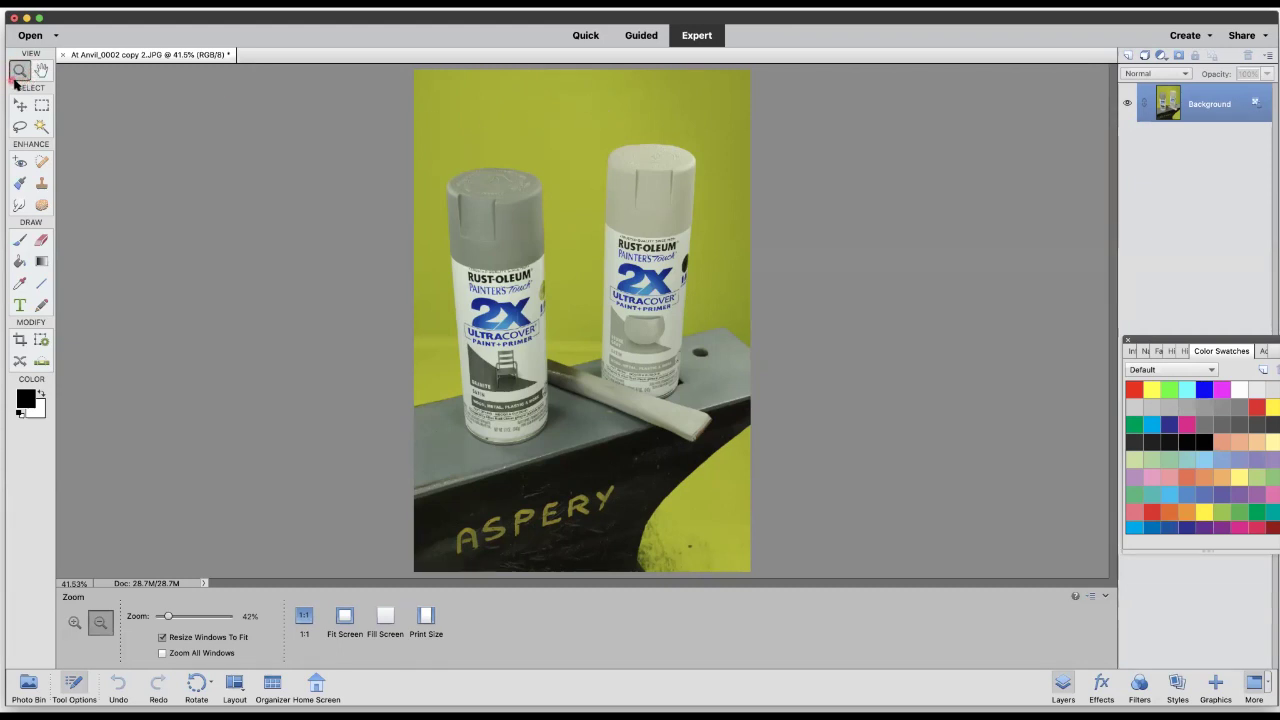
{"action": "left_click", "coordinate": [386, 618]}
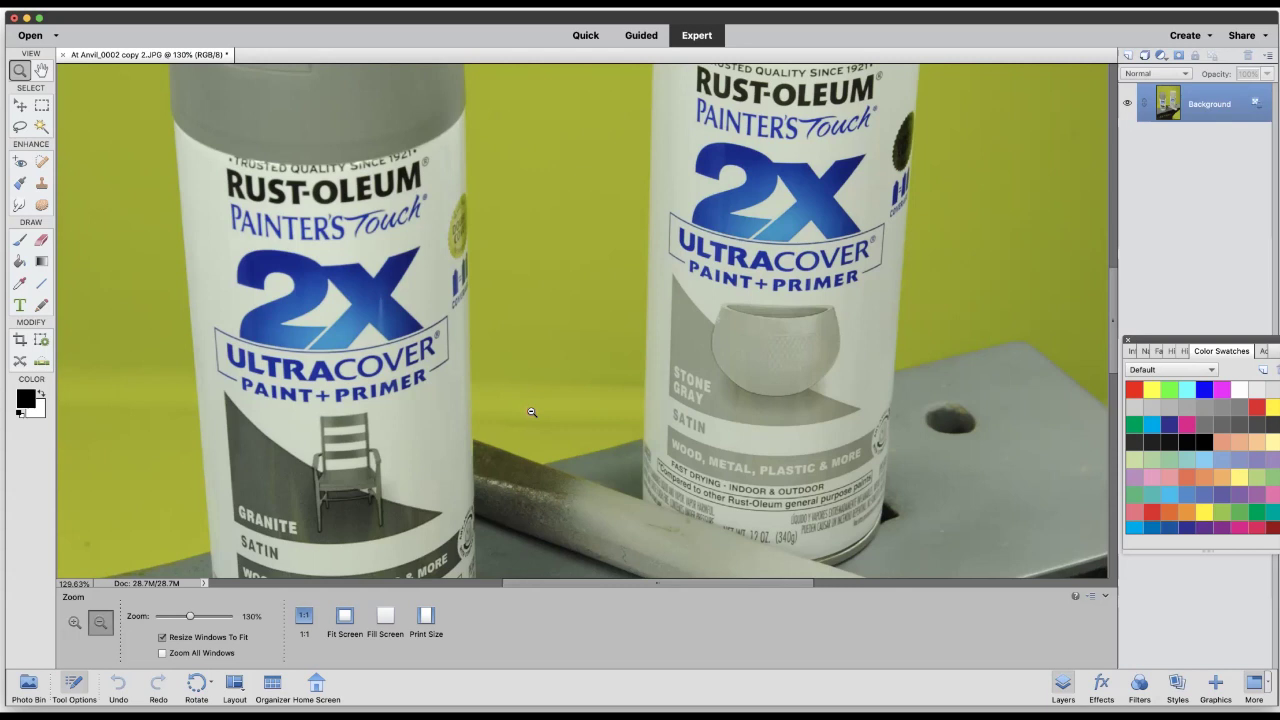
{"action": "left_click", "coordinate": [347, 621]}
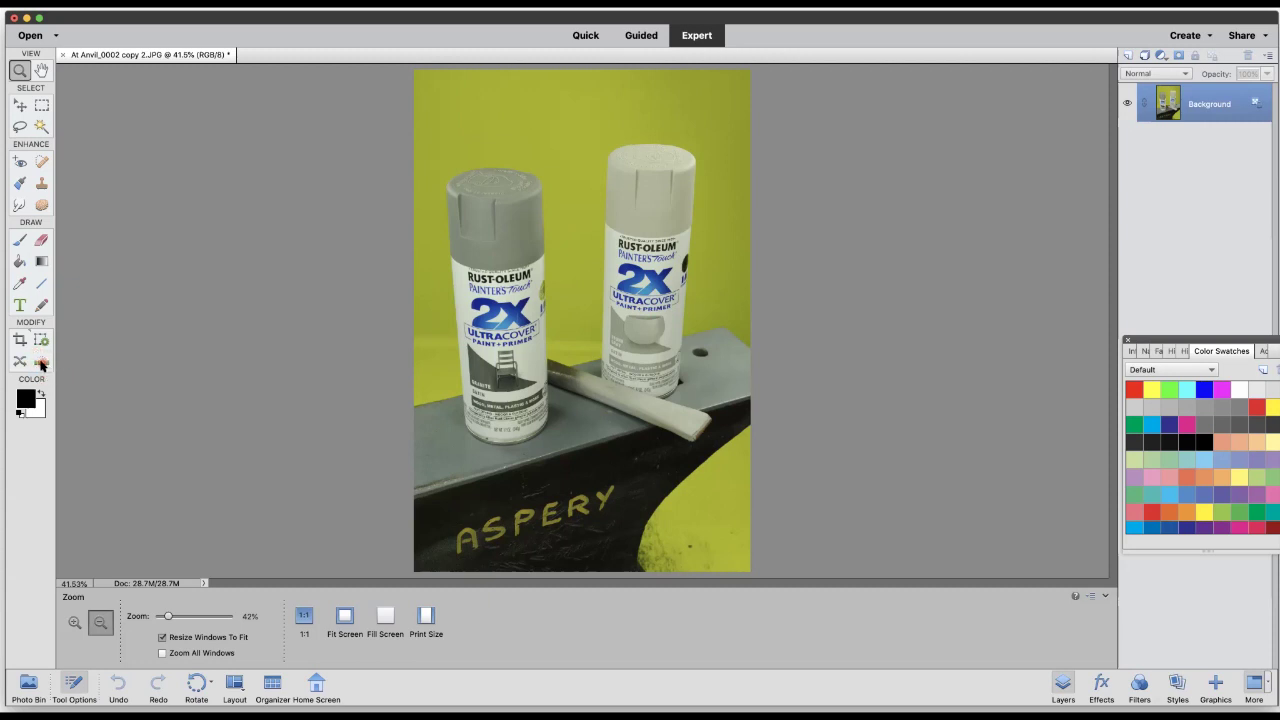
- Straighten the photo along the right side of the darker gray can, removing the background and rotating all layers
{"action": "left_click", "coordinate": [41, 362]}
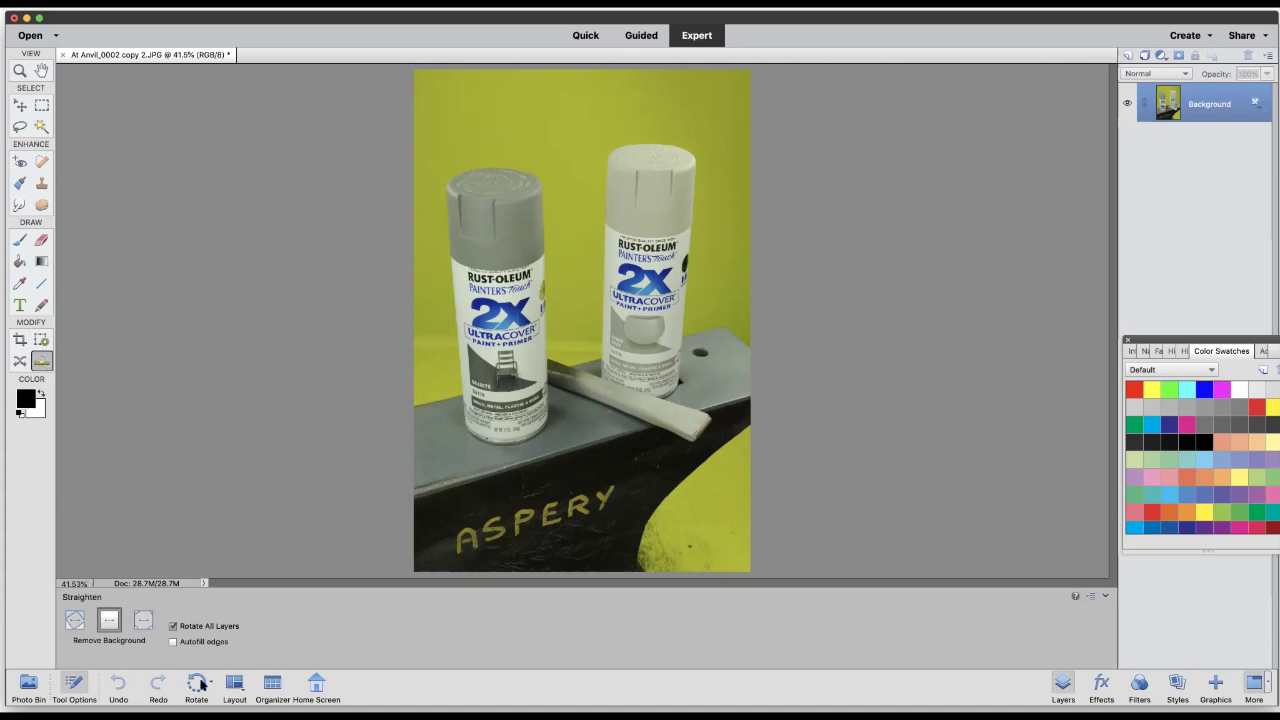
{"action": "left_click", "coordinate": [173, 626]}
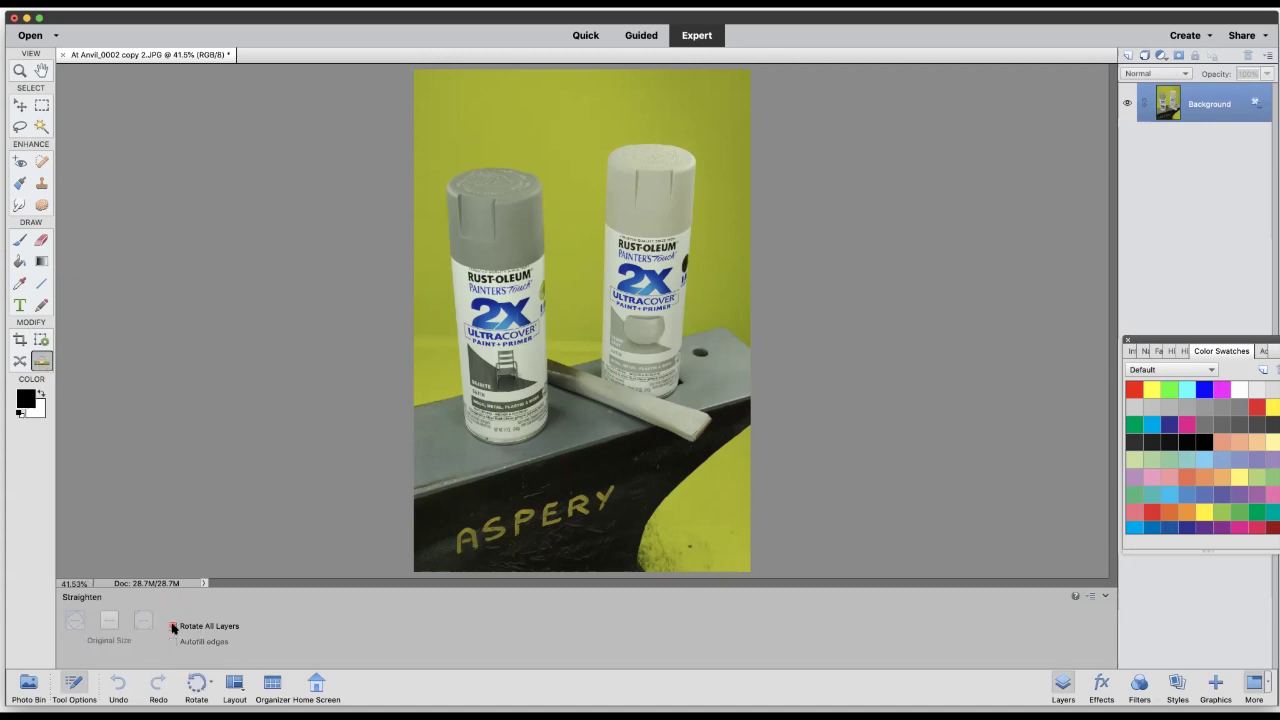
{"action": "left_click", "coordinate": [109, 622]}
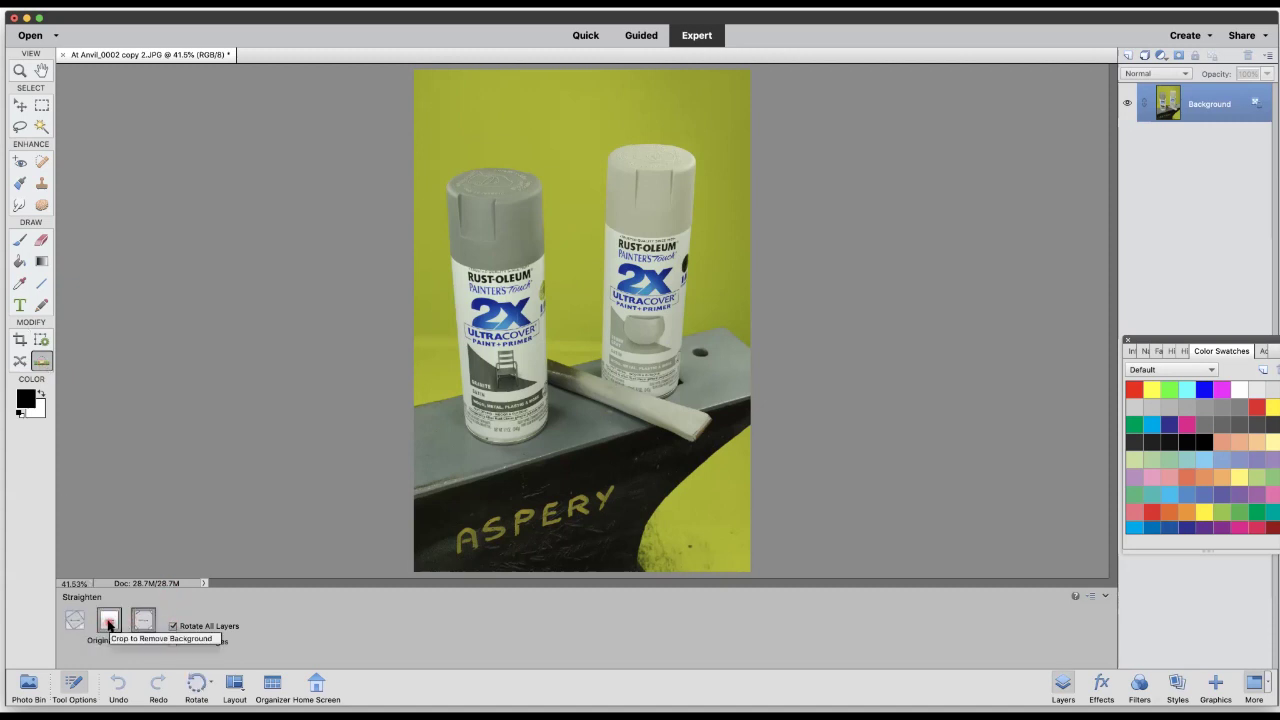
{"action": "left_click", "coordinate": [109, 622]}
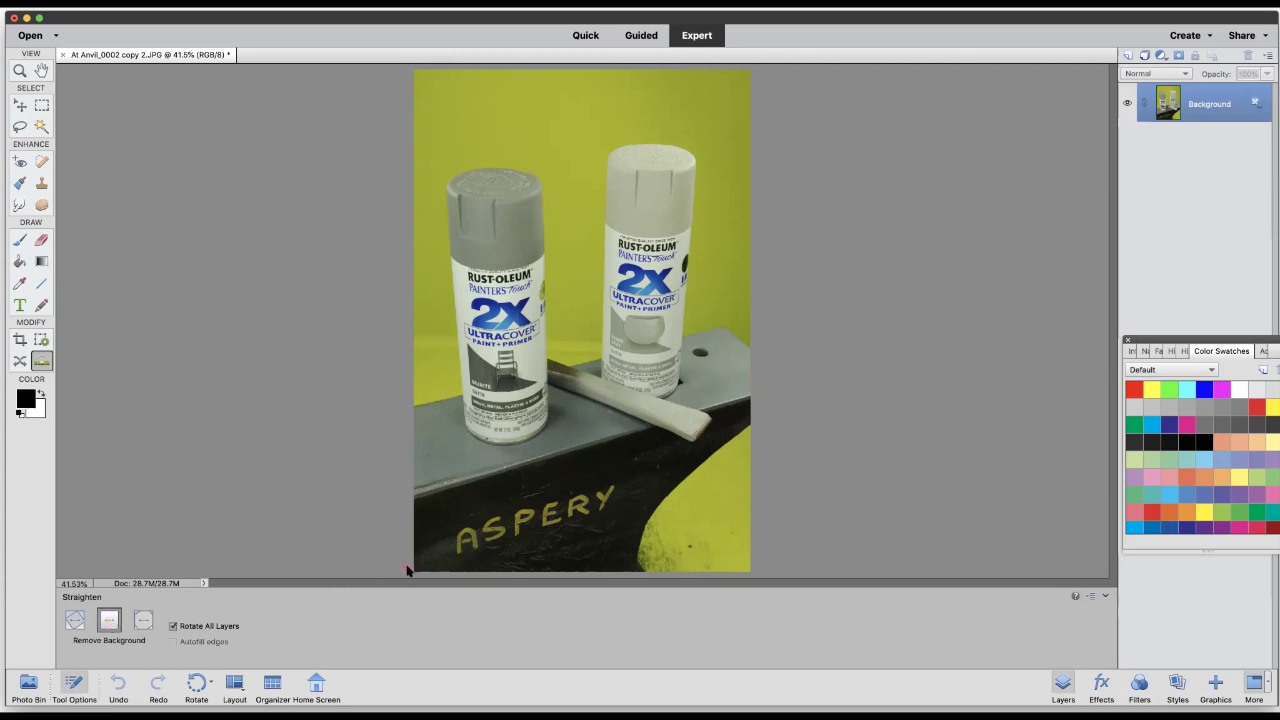
{"action": "left_click", "coordinate": [543, 216]}
{"action": "left_click_drag", "start_coordinate": [543, 216], "coordinate": [548, 346]}
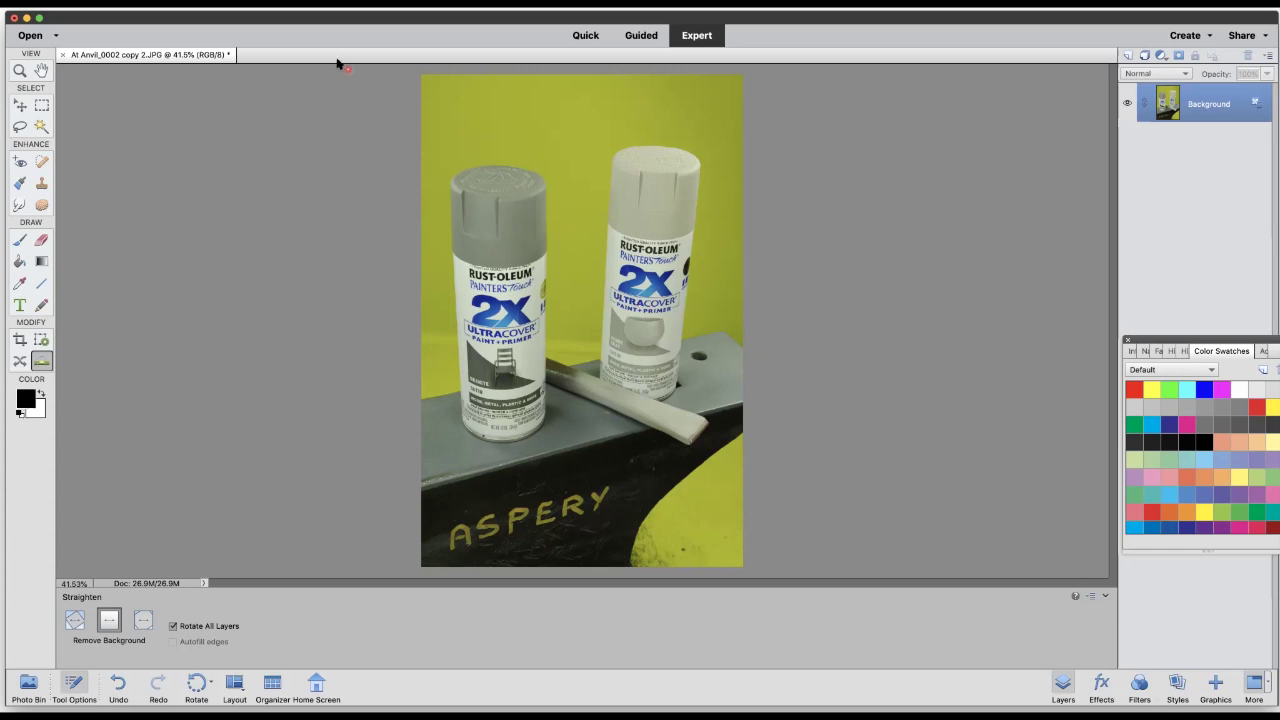
- Convert the photo's color mode to Grayscale
{"action": "left_click", "coordinate": [285, 4]}
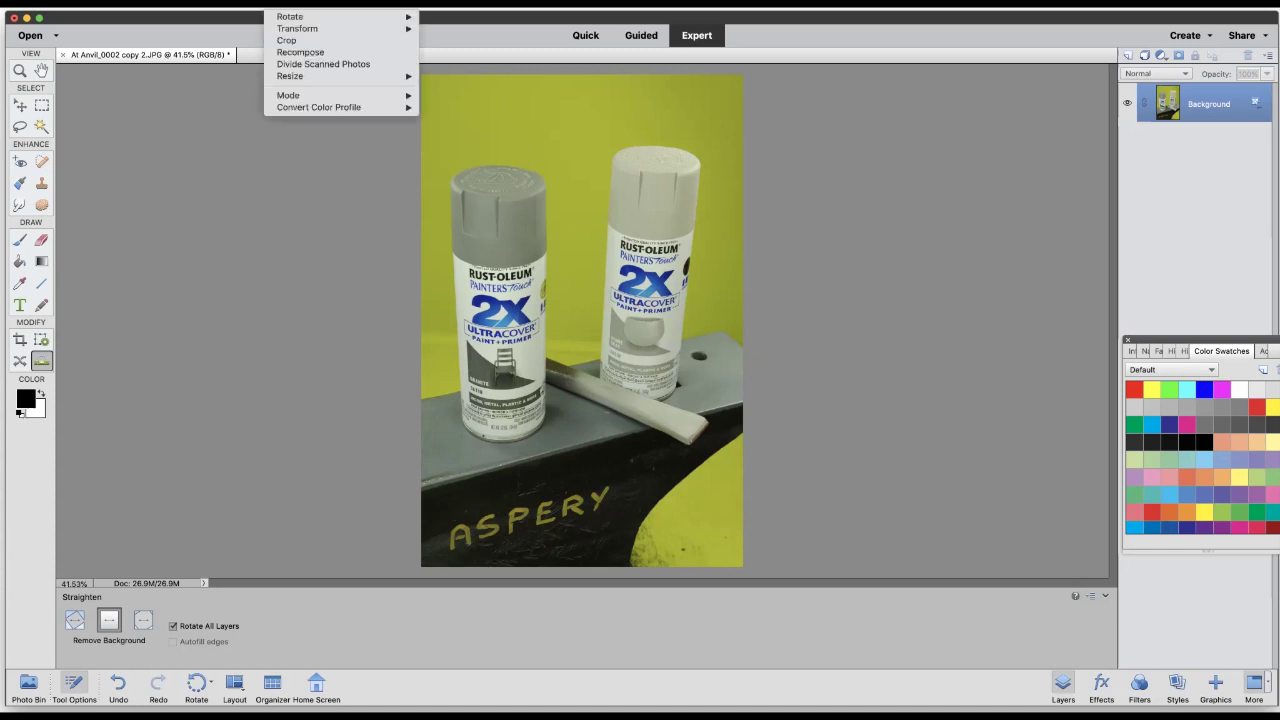
{"action": "mouse_move", "coordinate": [288, 98]}
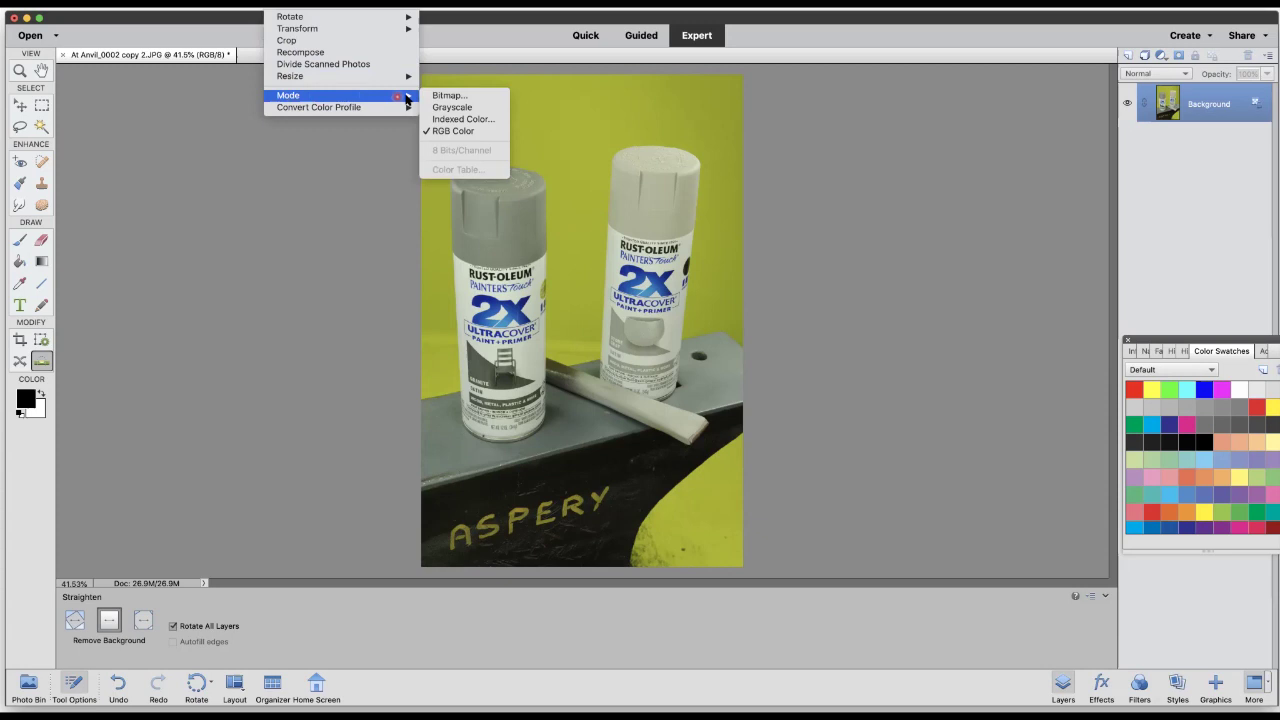
{"action": "left_click", "coordinate": [457, 108]}
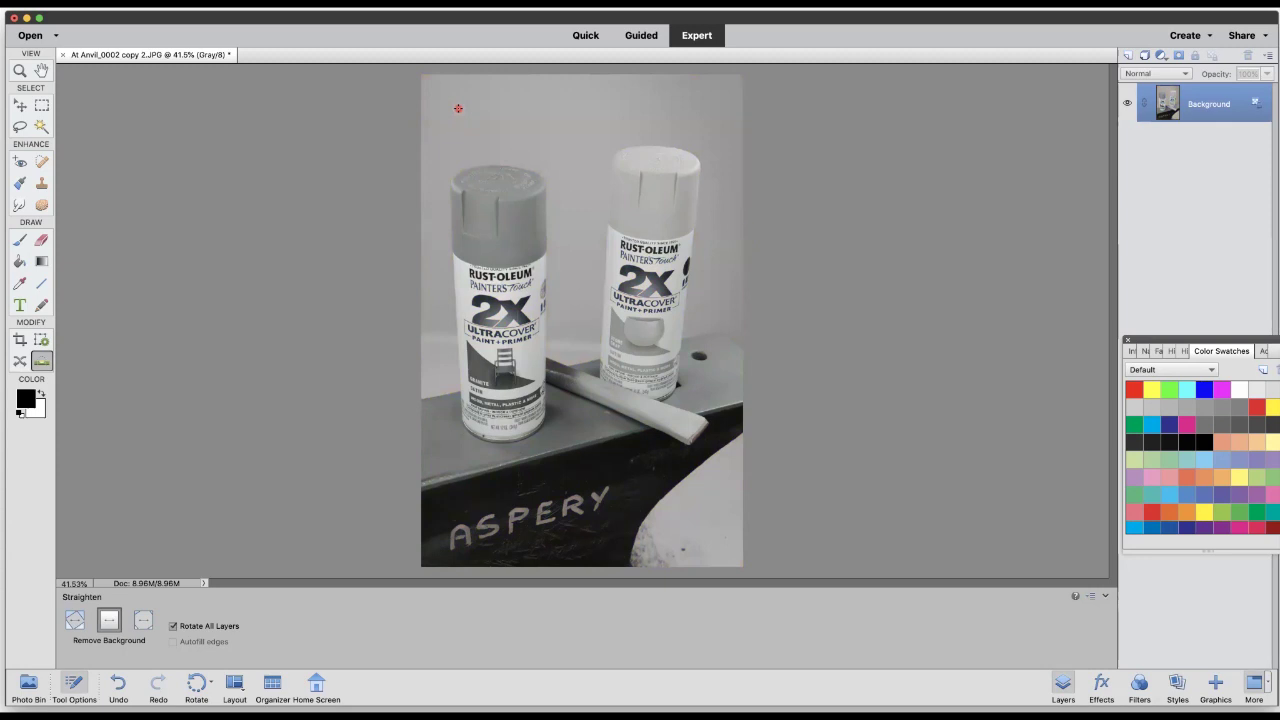
- Adjust the photo's Levels with input black at 12, midtones at 0.88 and input white at 226
{"action": "left_click", "coordinate": [322, 4]}
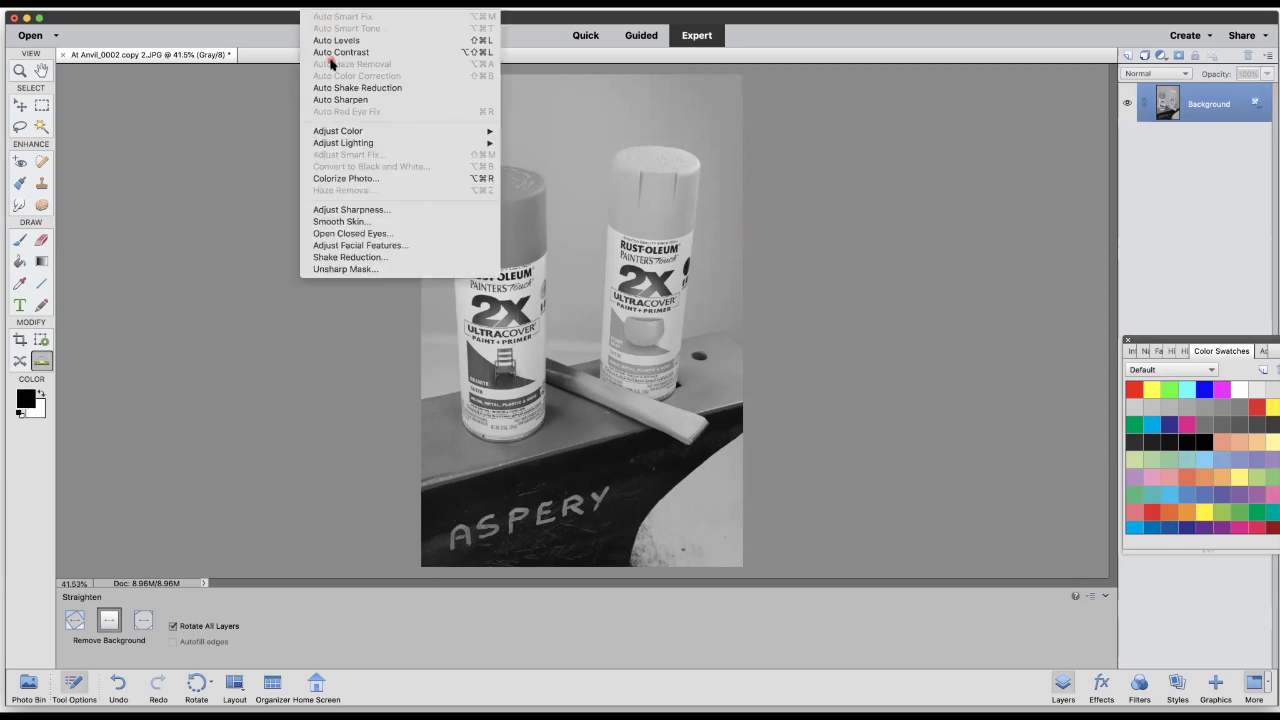
{"action": "mouse_move", "coordinate": [334, 144]}
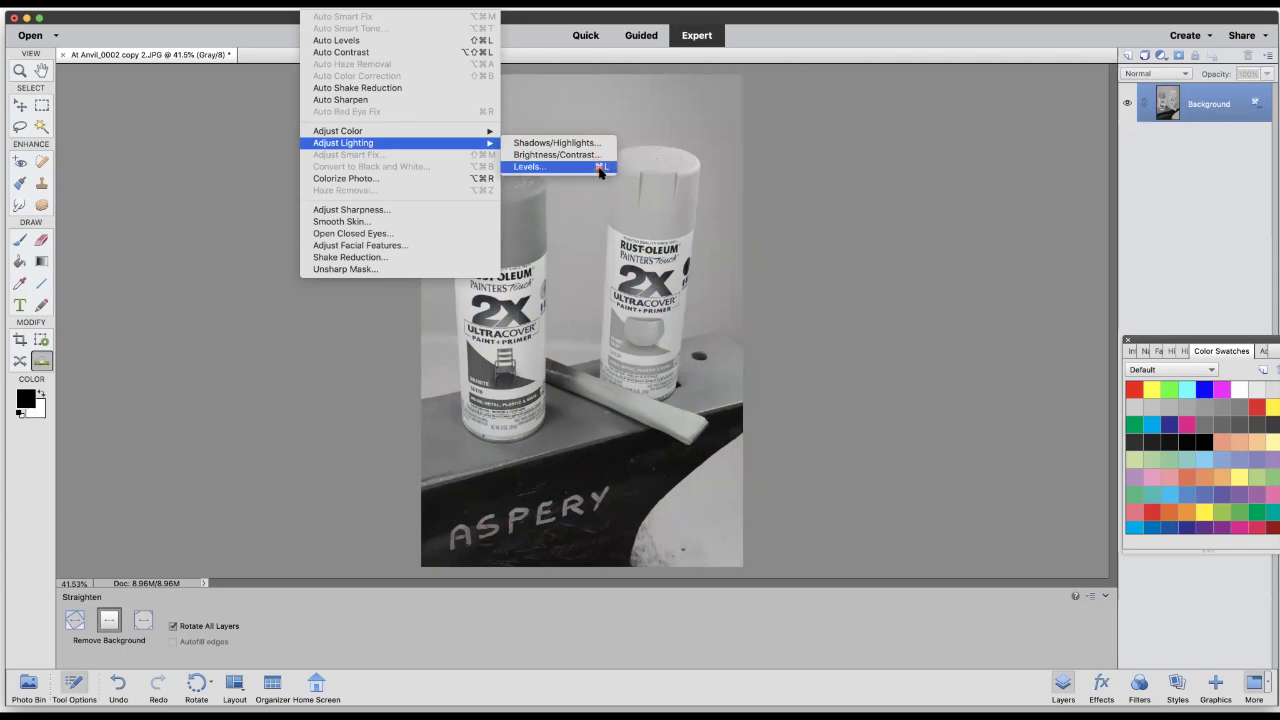
{"action": "left_click", "coordinate": [521, 168]}
{"action": "left_click_drag", "start_coordinate": [940, 238], "coordinate": [792, 241]}
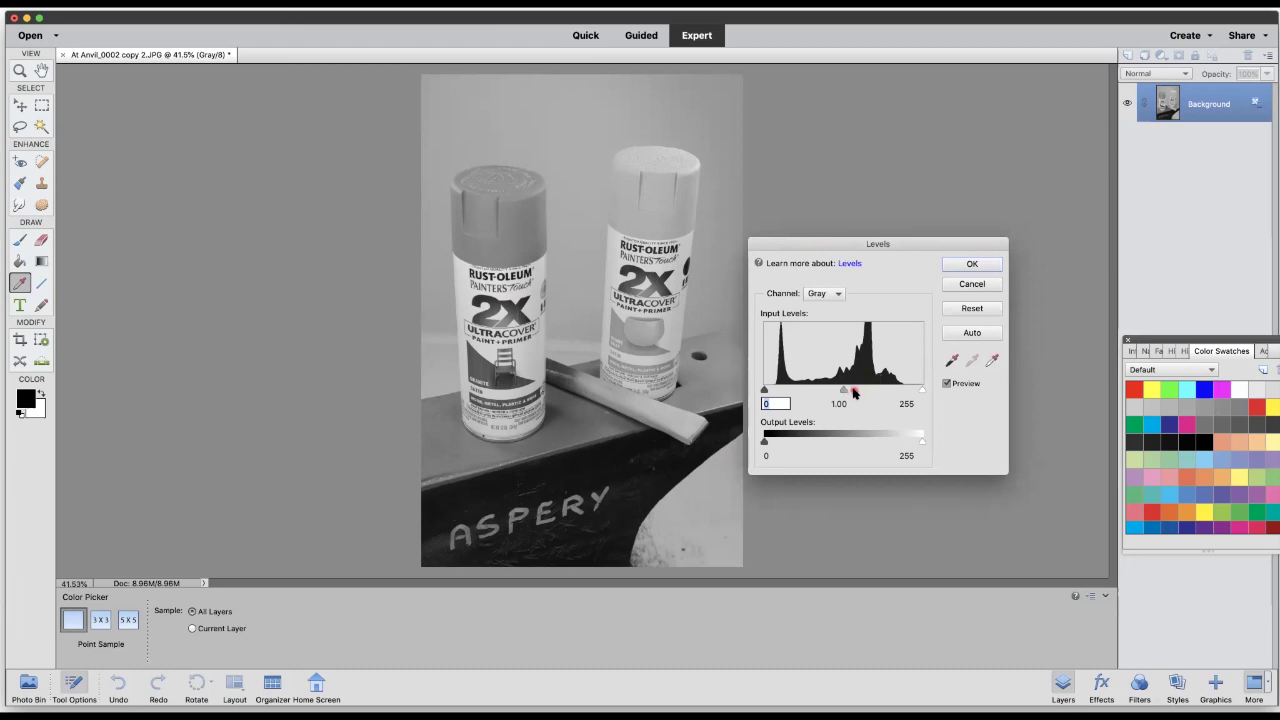
{"action": "mouse_move", "coordinate": [764, 390]}
{"action": "left_mouse_down"}
{"action": "mouse_move", "coordinate": [821, 393]}
{"action": "mouse_move", "coordinate": [771, 391]}
{"action": "left_mouse_up"}
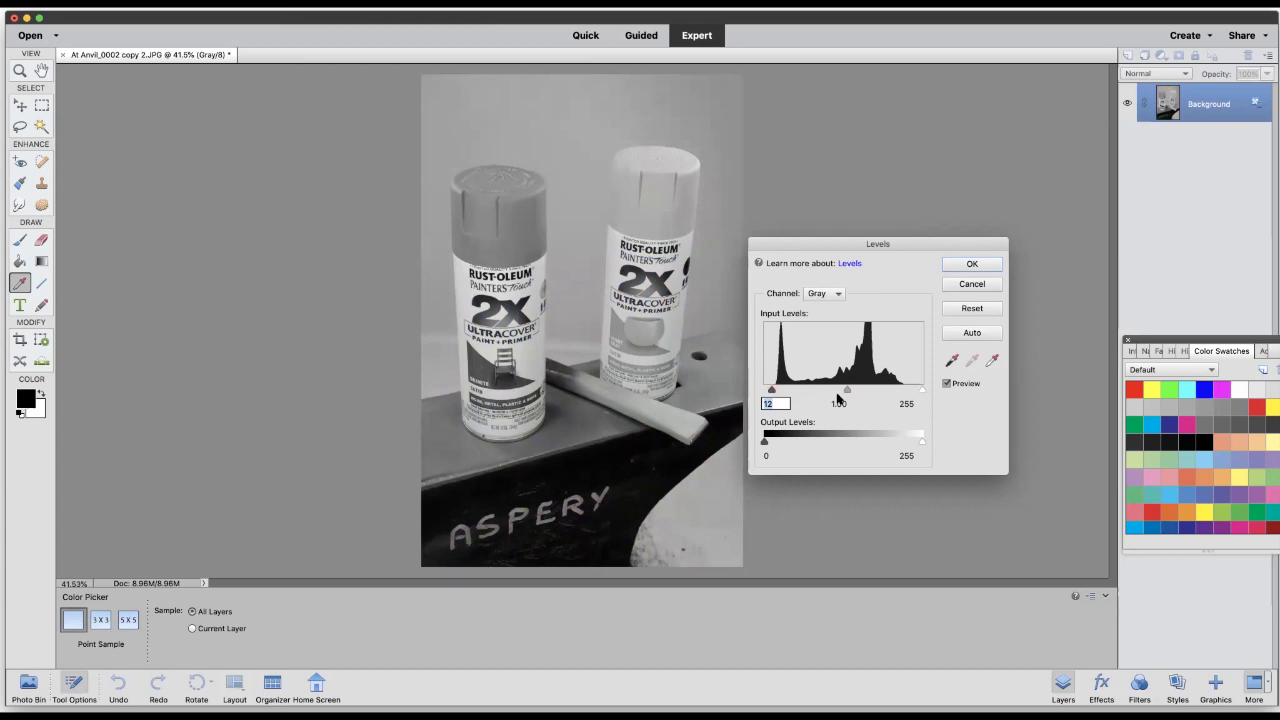
{"action": "mouse_move", "coordinate": [923, 395]}
{"action": "left_mouse_down"}
{"action": "mouse_move", "coordinate": [860, 397]}
{"action": "mouse_move", "coordinate": [903, 392]}
{"action": "left_mouse_up"}
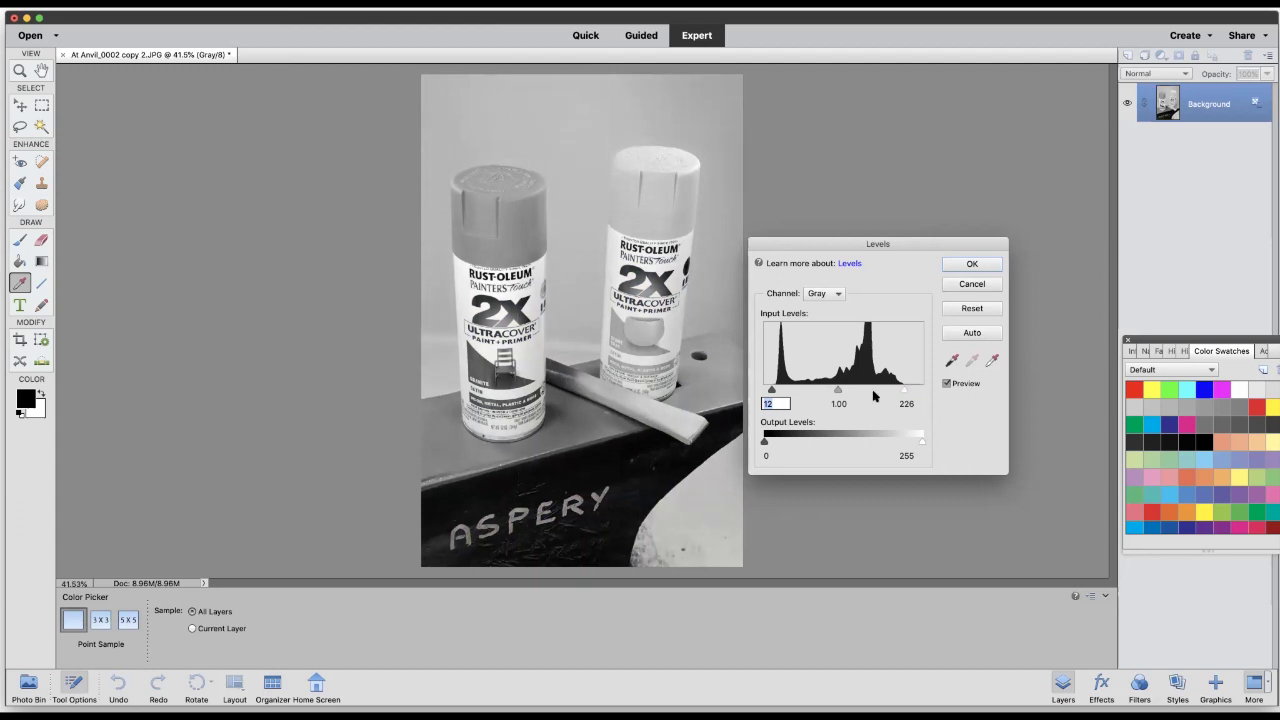
{"action": "left_click_drag", "start_coordinate": [840, 393], "coordinate": [842, 394]}
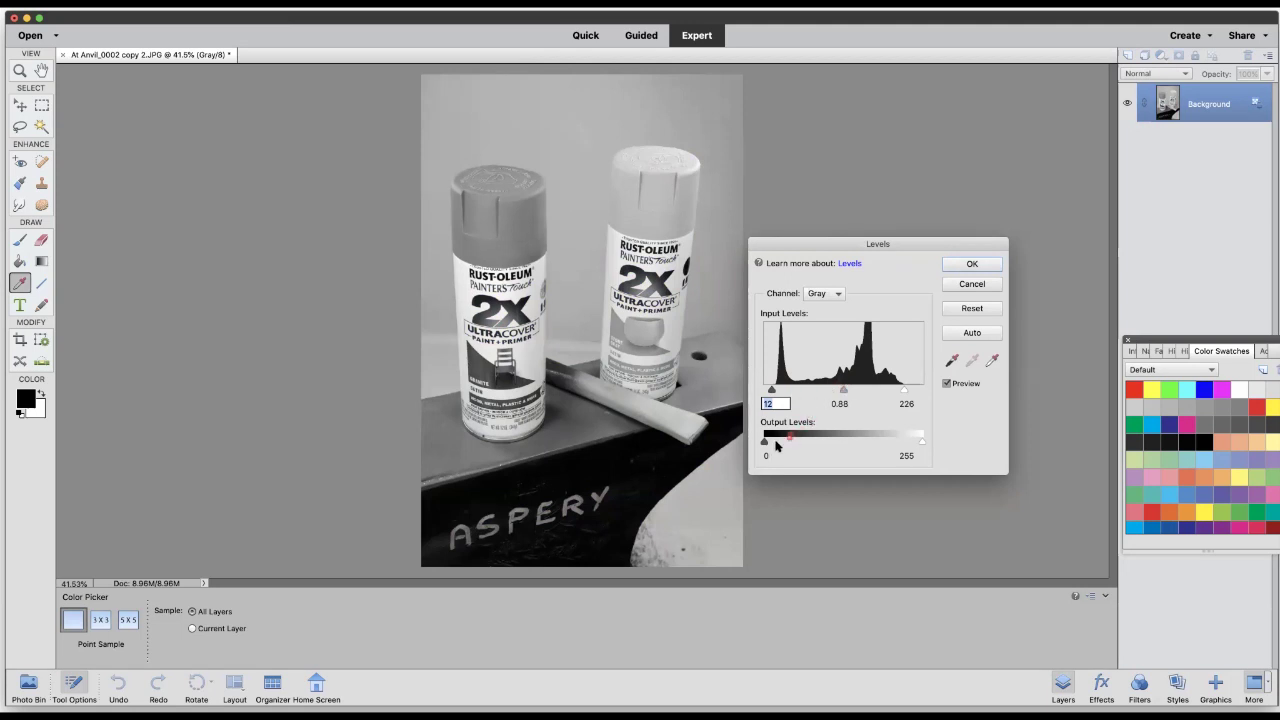
- Raise the output black level to 5, keep output white at 255, and apply the Levels adjustment
{"action": "mouse_move", "coordinate": [764, 446]}
{"action": "left_mouse_down"}
{"action": "mouse_move", "coordinate": [786, 444]}
{"action": "mouse_move", "coordinate": [769, 445]}
{"action": "left_mouse_up"}
{"action": "mouse_move", "coordinate": [920, 444]}
{"action": "left_mouse_down"}
{"action": "mouse_move", "coordinate": [895, 446]}
{"action": "mouse_move", "coordinate": [923, 444]}
{"action": "left_mouse_up"}
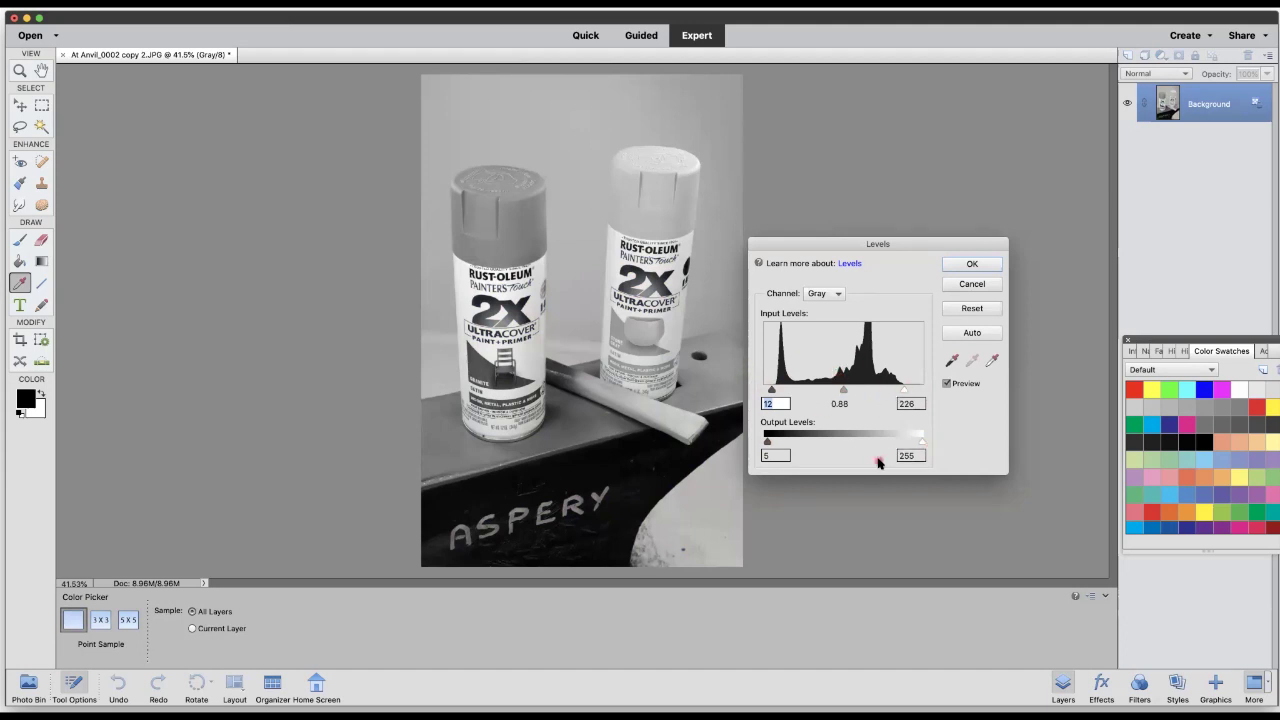
{"action": "left_click", "coordinate": [971, 265]}
{"action": "key", "text": "p"}
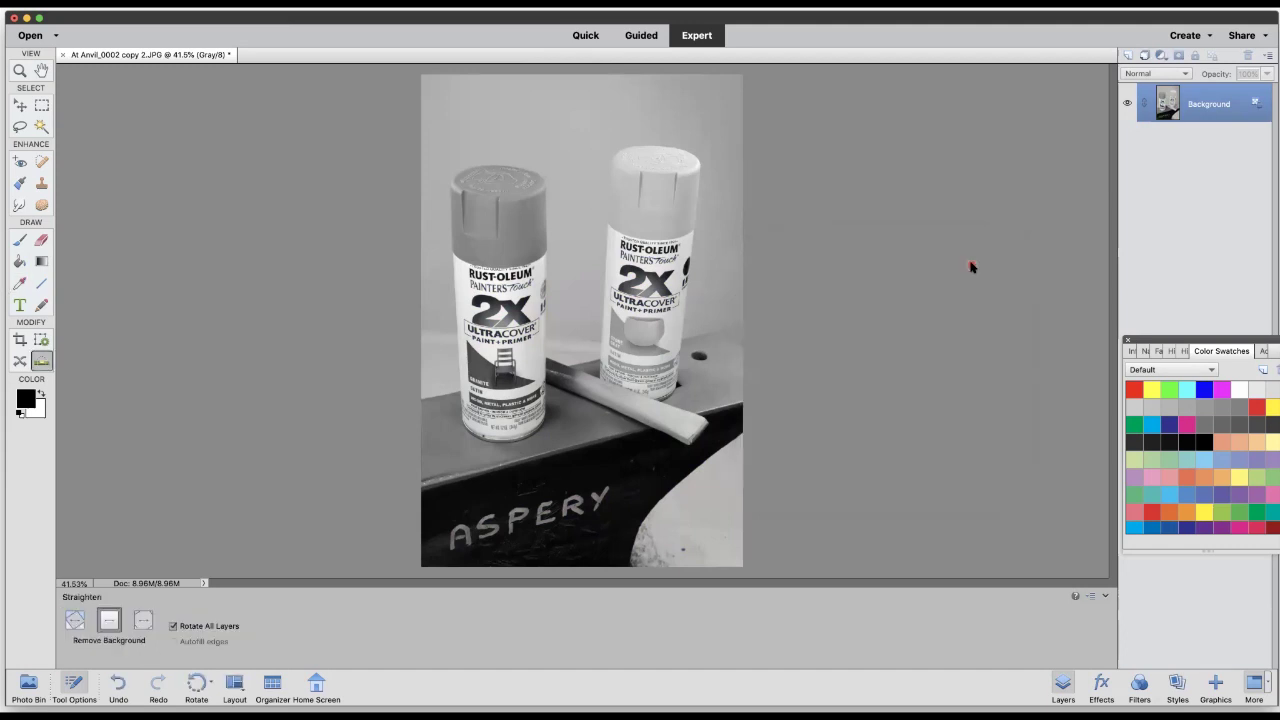
- Crop the photo to a 5 x 5 in square framing both spray cans and excluding the ASPERY lettering
{"action": "left_click", "coordinate": [19, 342]}
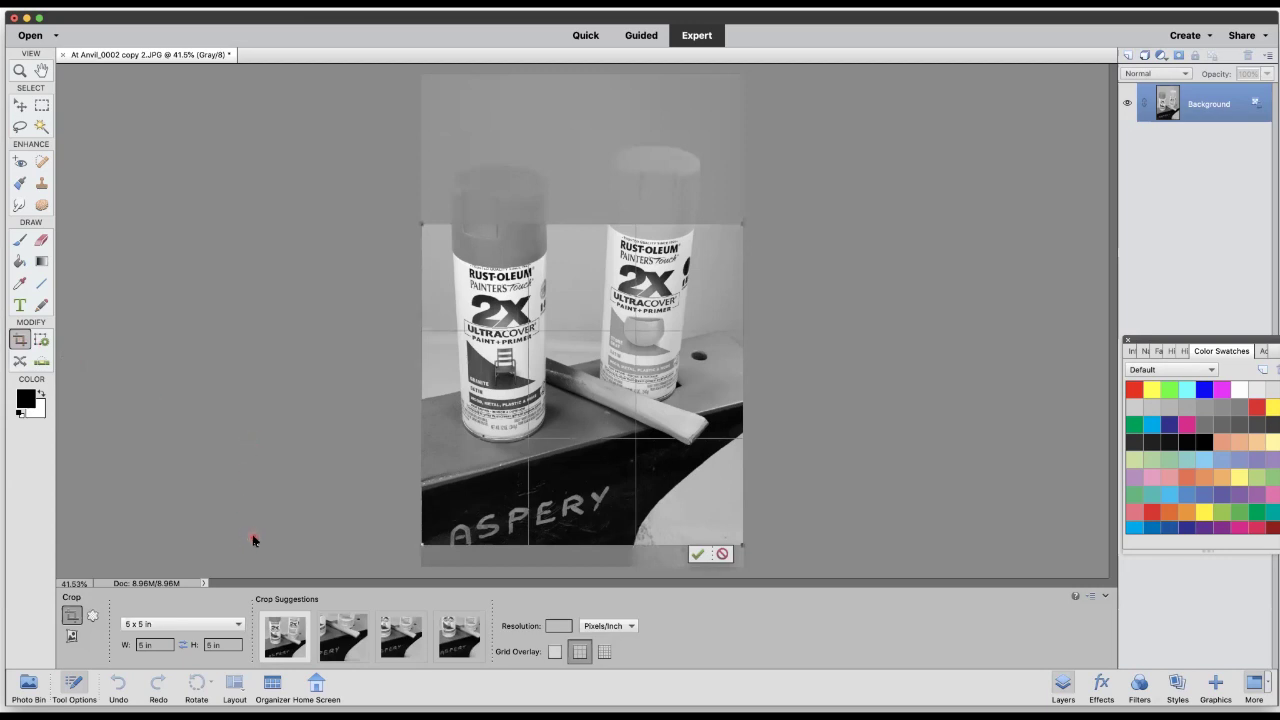
{"action": "left_click", "coordinate": [240, 625]}
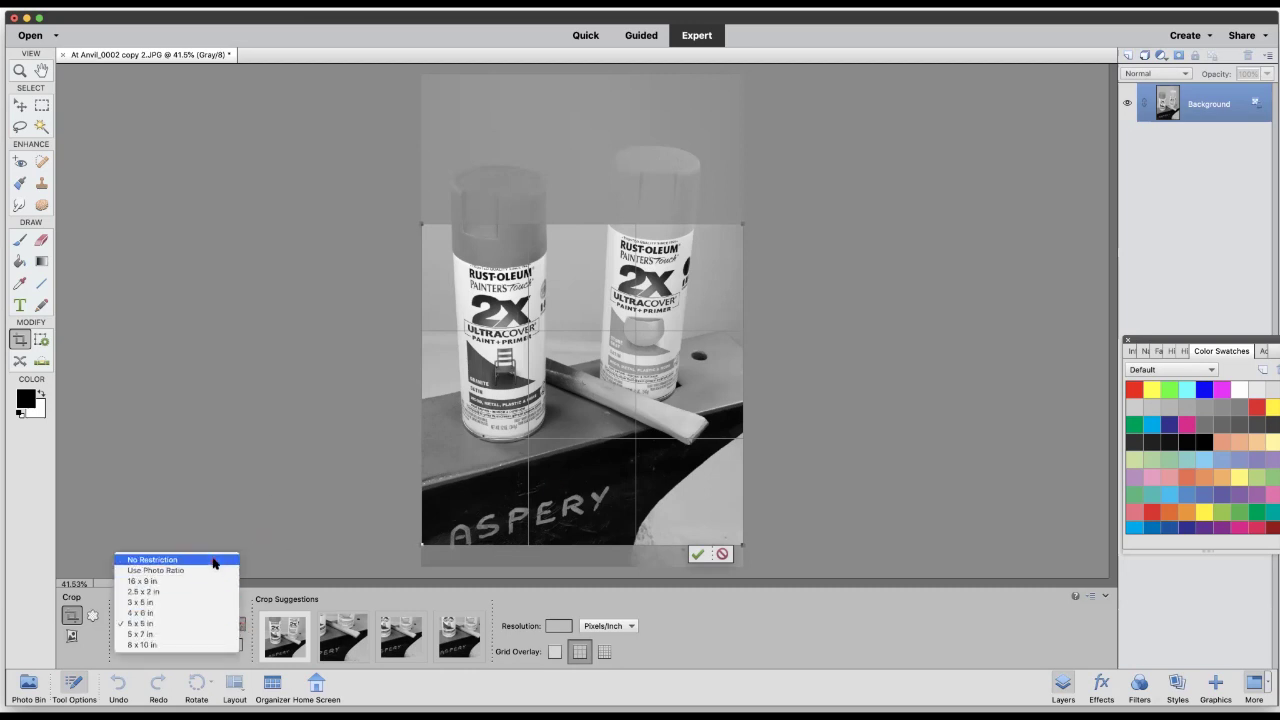
{"action": "key", "text": "Escape"}
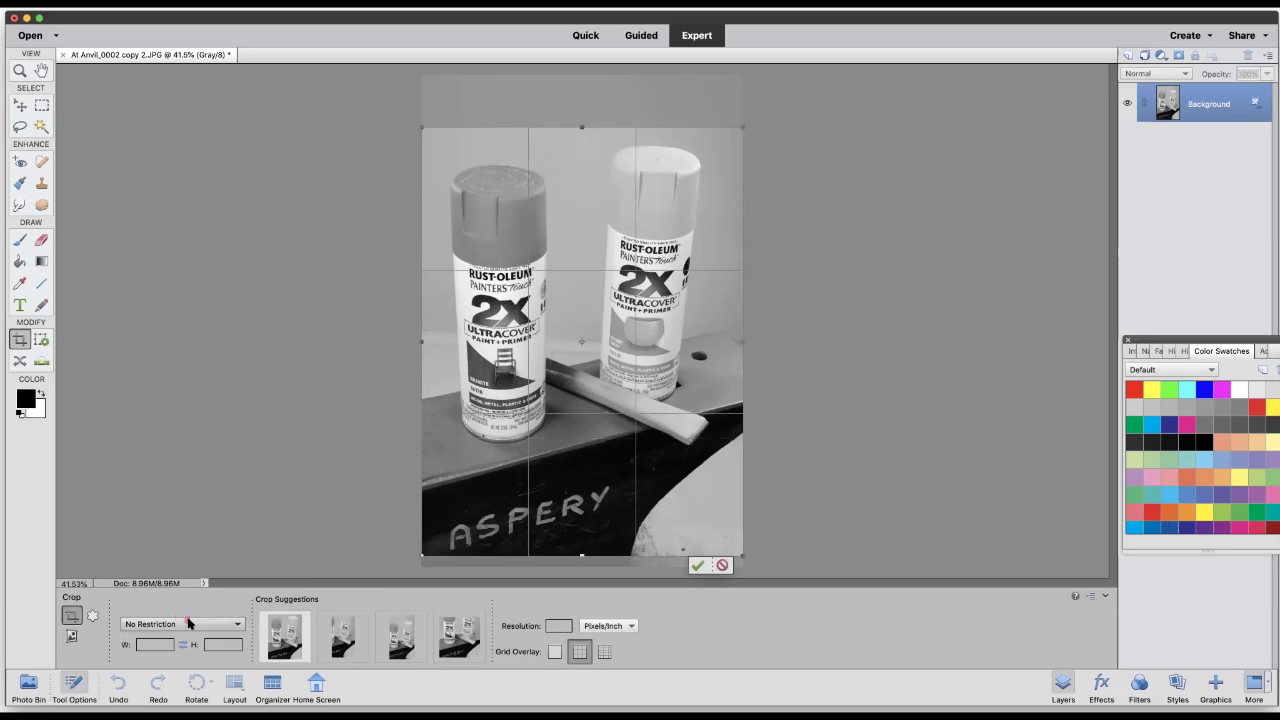
{"action": "left_click", "coordinate": [239, 626]}
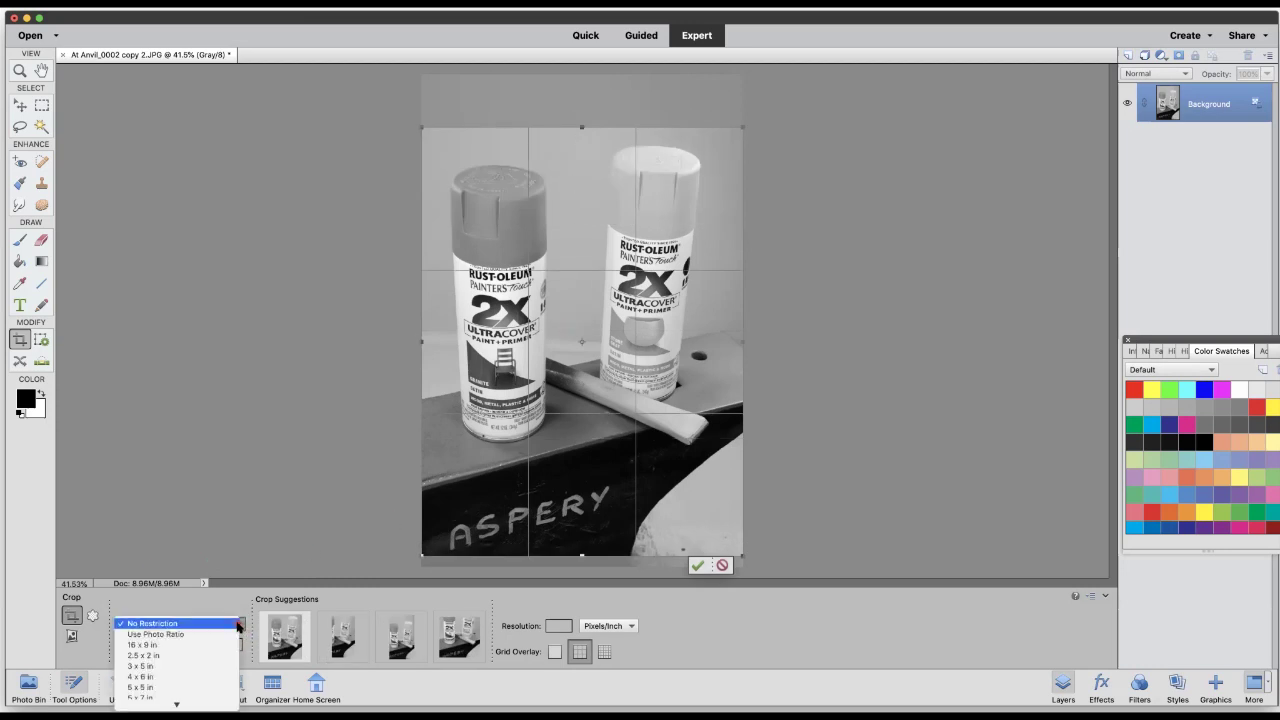
{"action": "left_click", "coordinate": [164, 689]}
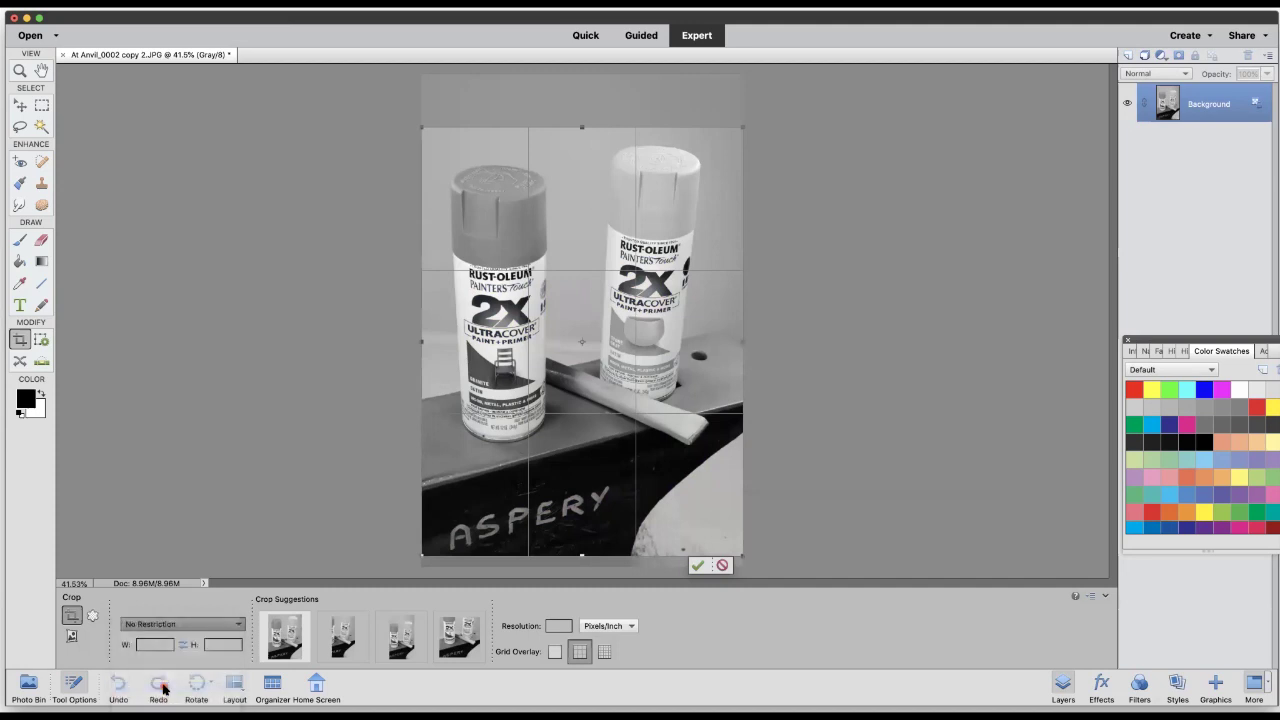
{"action": "left_click_drag", "start_coordinate": [561, 477], "coordinate": [567, 397]}
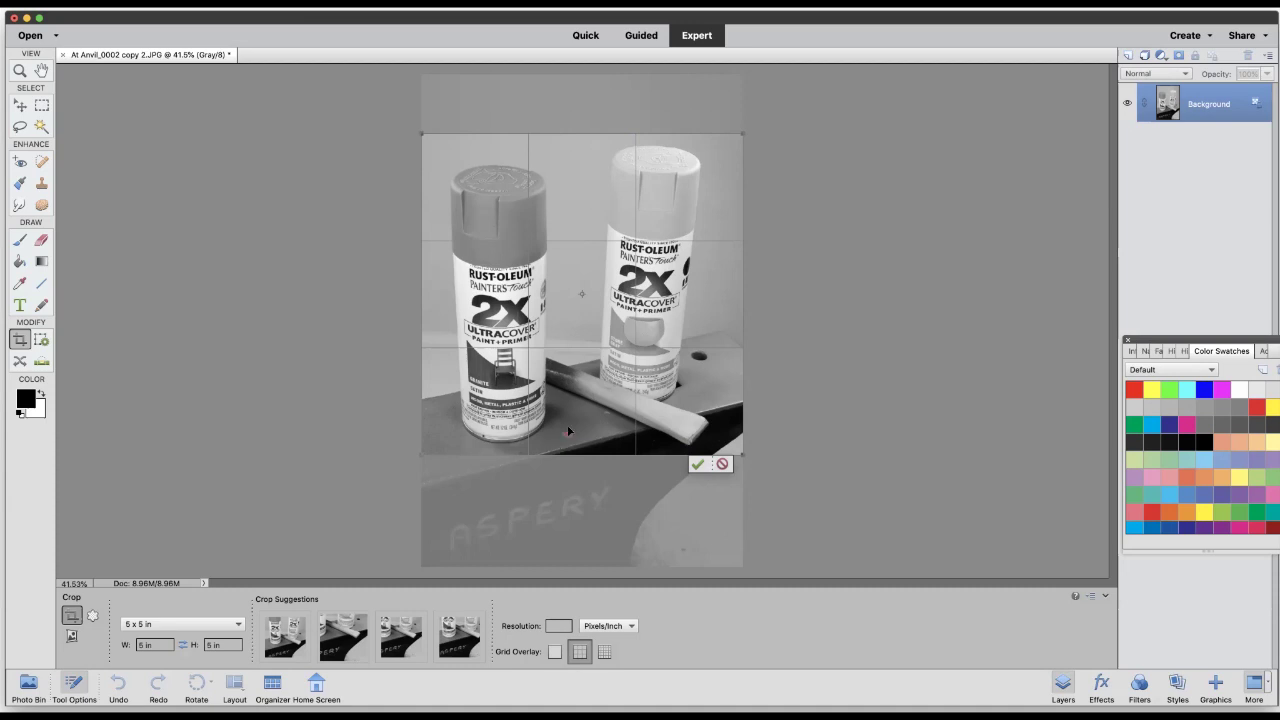
{"action": "left_click_drag", "start_coordinate": [568, 410], "coordinate": [577, 418]}
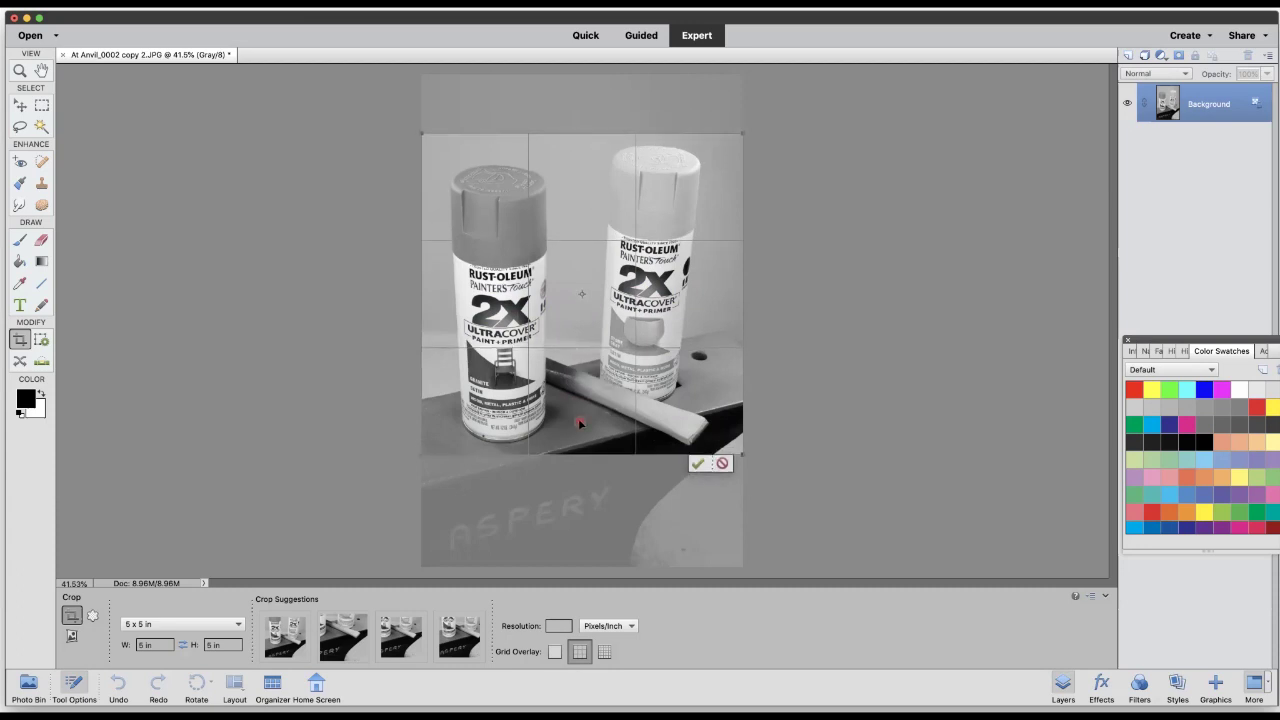
{"action": "left_click", "coordinate": [697, 463]}
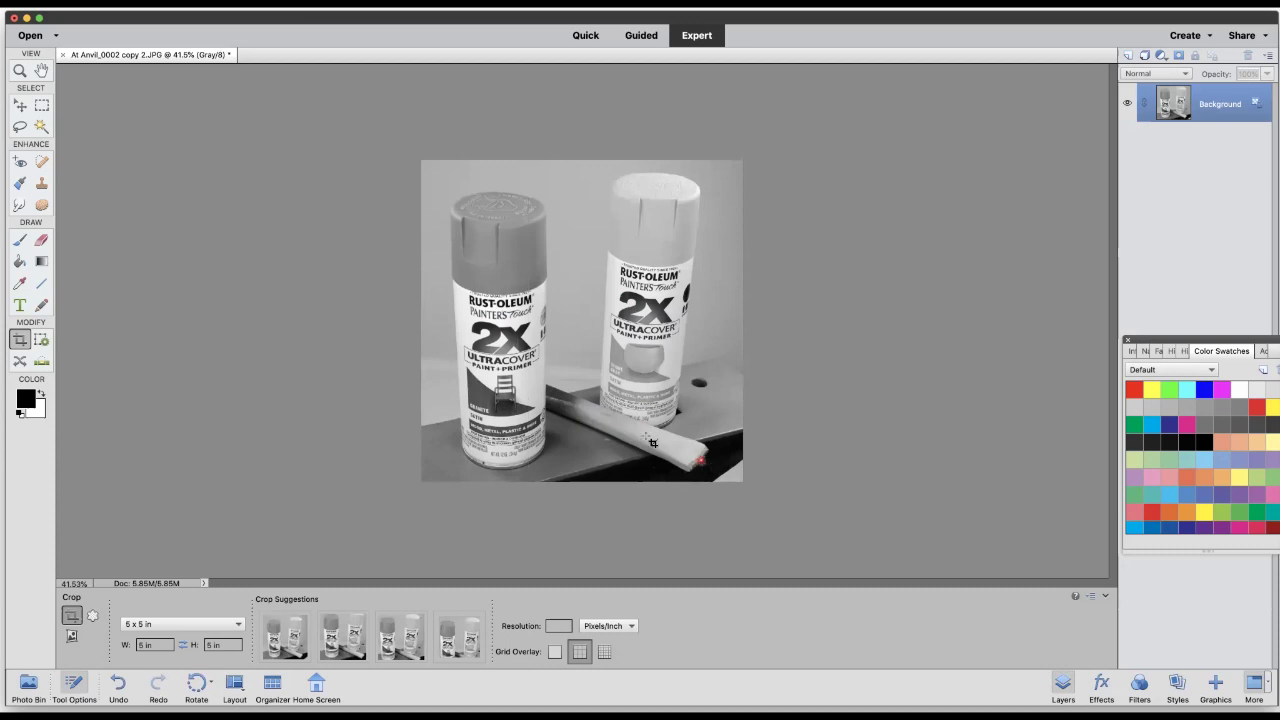
- Set up the Clone Stamp with the Soft Round 65 pixels brush from Default Brushes, enlarged to 81 px
{"action": "left_click", "coordinate": [41, 183]}
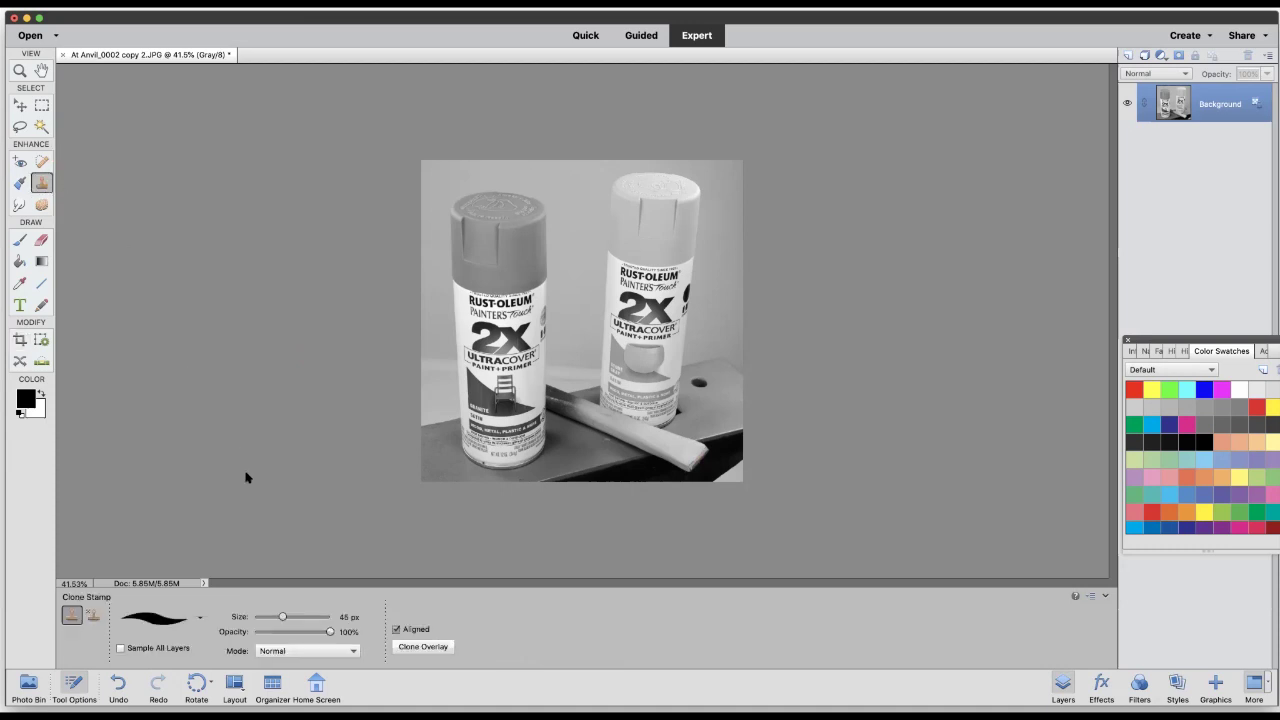
{"action": "left_click", "coordinate": [198, 620]}
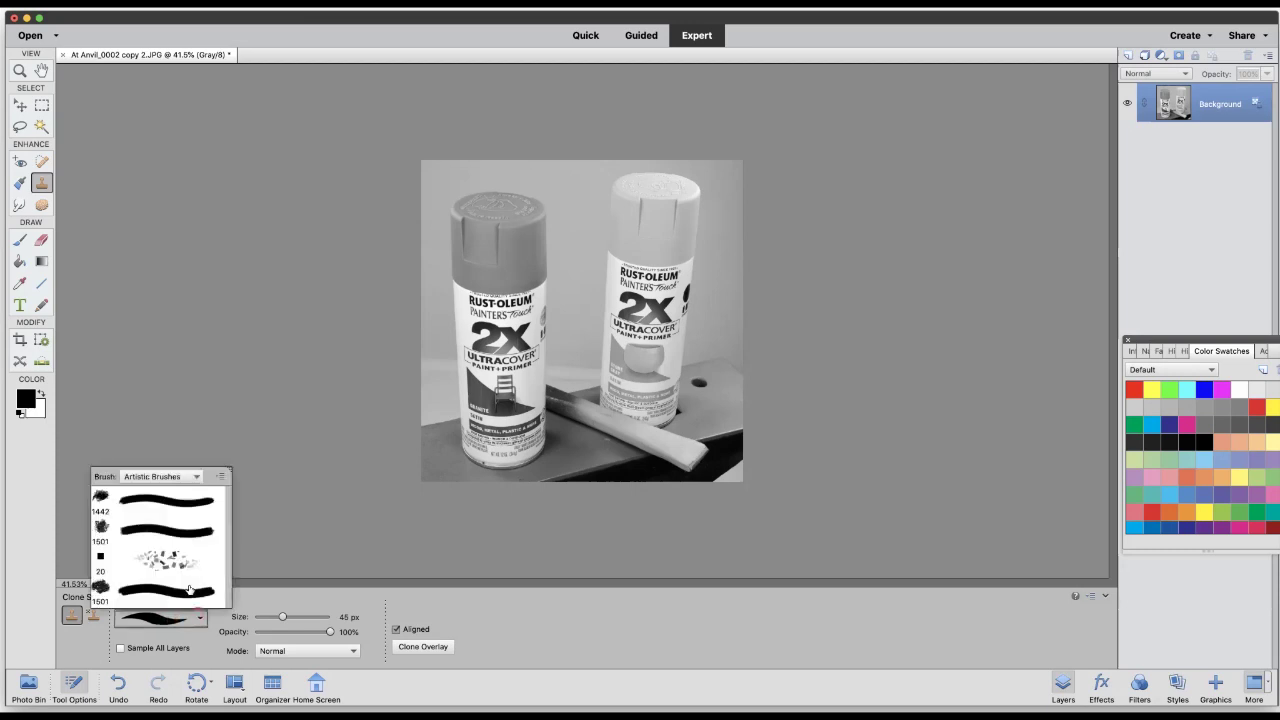
{"action": "left_click", "coordinate": [196, 476]}
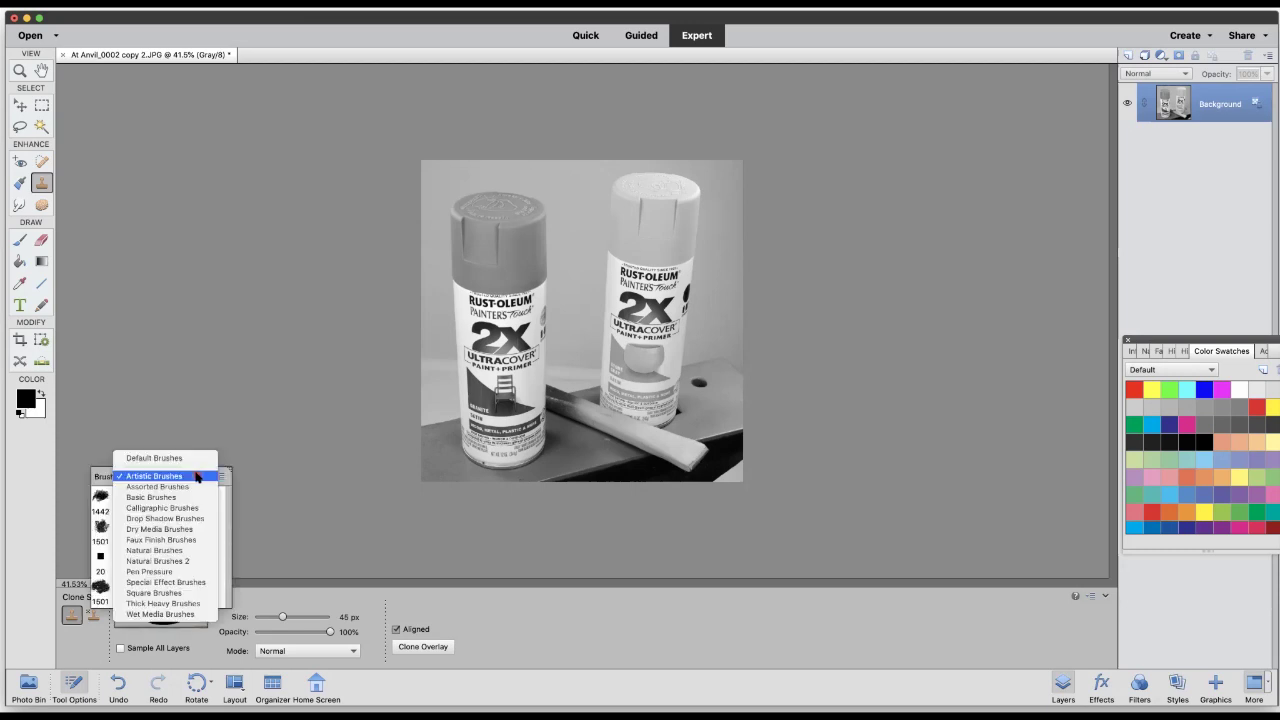
{"action": "left_click", "coordinate": [154, 458]}
{"action": "scroll", "coordinate": [176, 563], "scroll_direction": "down", "scroll_amount": 5}
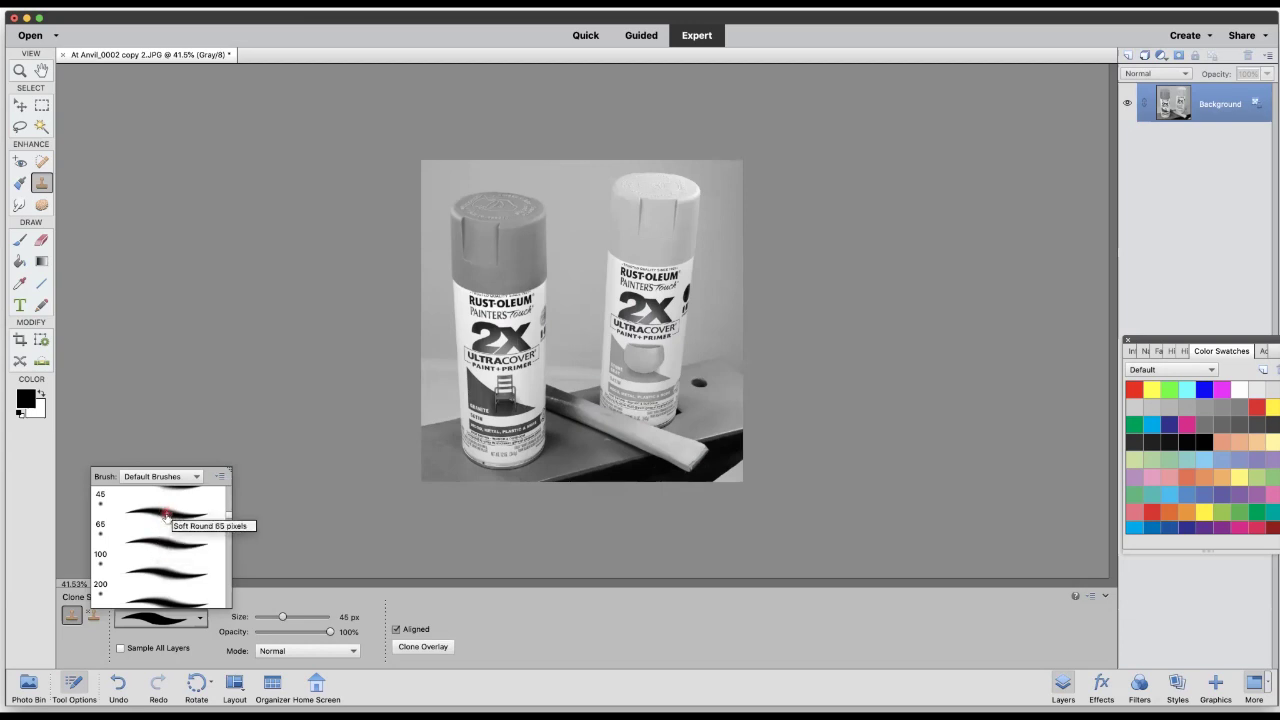
{"action": "left_click", "coordinate": [166, 515]}
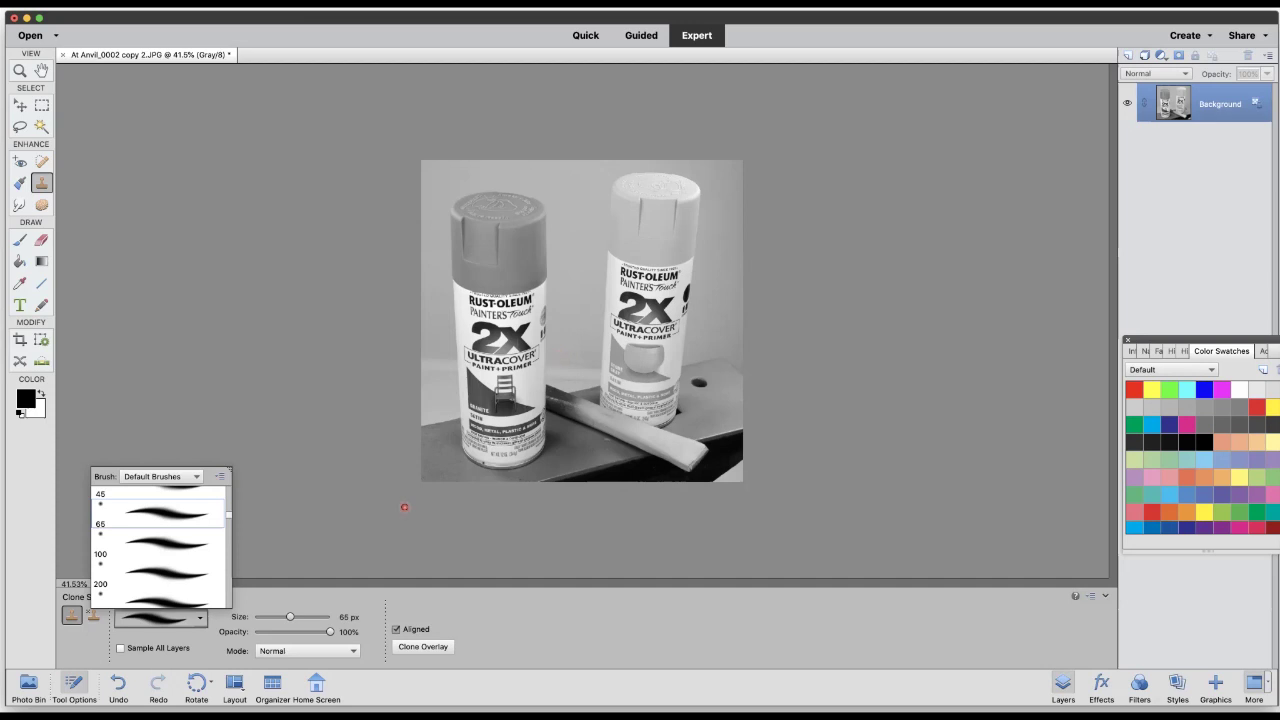
{"action": "left_click_drag", "start_coordinate": [288, 617], "coordinate": [295, 617]}
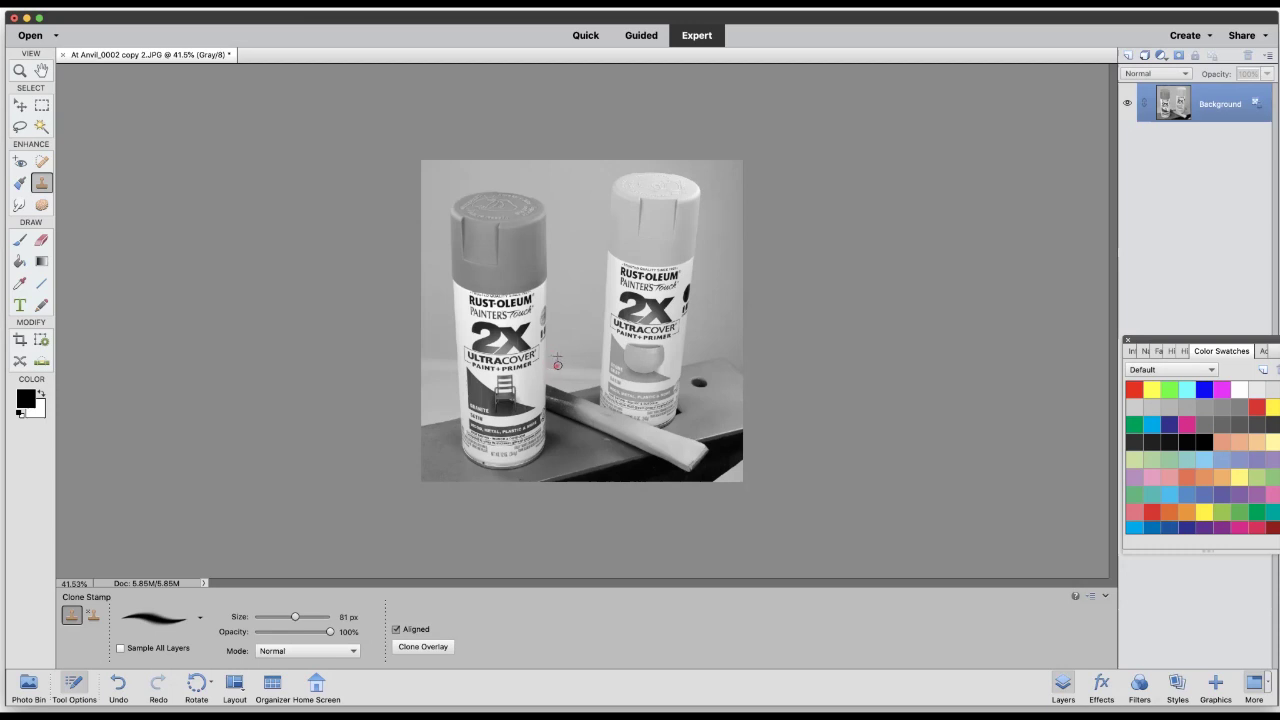
- Try cloning over the background between the two cans, and undo the stroke
{"action": "left_click_drag", "start_coordinate": [564, 366], "coordinate": [596, 368]}
{"action": "key", "text": "super+z"}
{"action": "left_click", "coordinate": [580, 396]}
- Retouch the background between the two cans using a smaller Clone Stamp brush, sampling clean background just beside the dark-capped can
{"action": "left_click", "coordinate": [19, 71]}
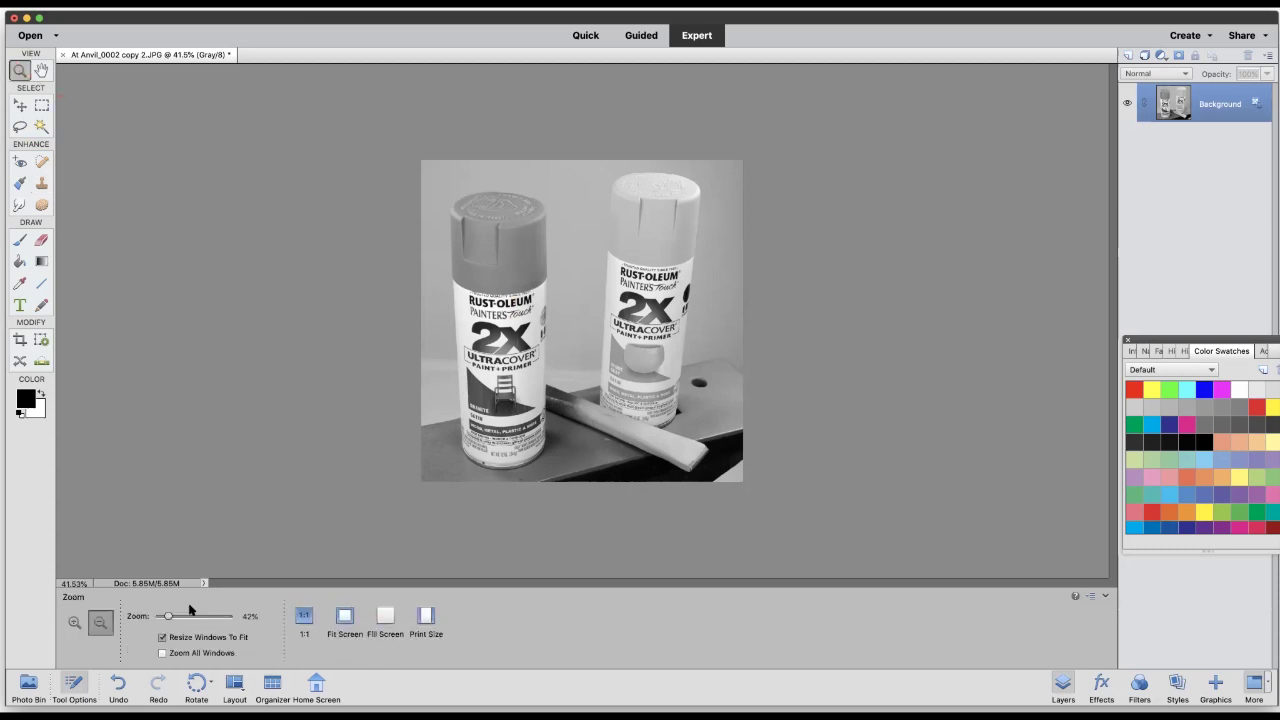
{"action": "left_click", "coordinate": [384, 616]}
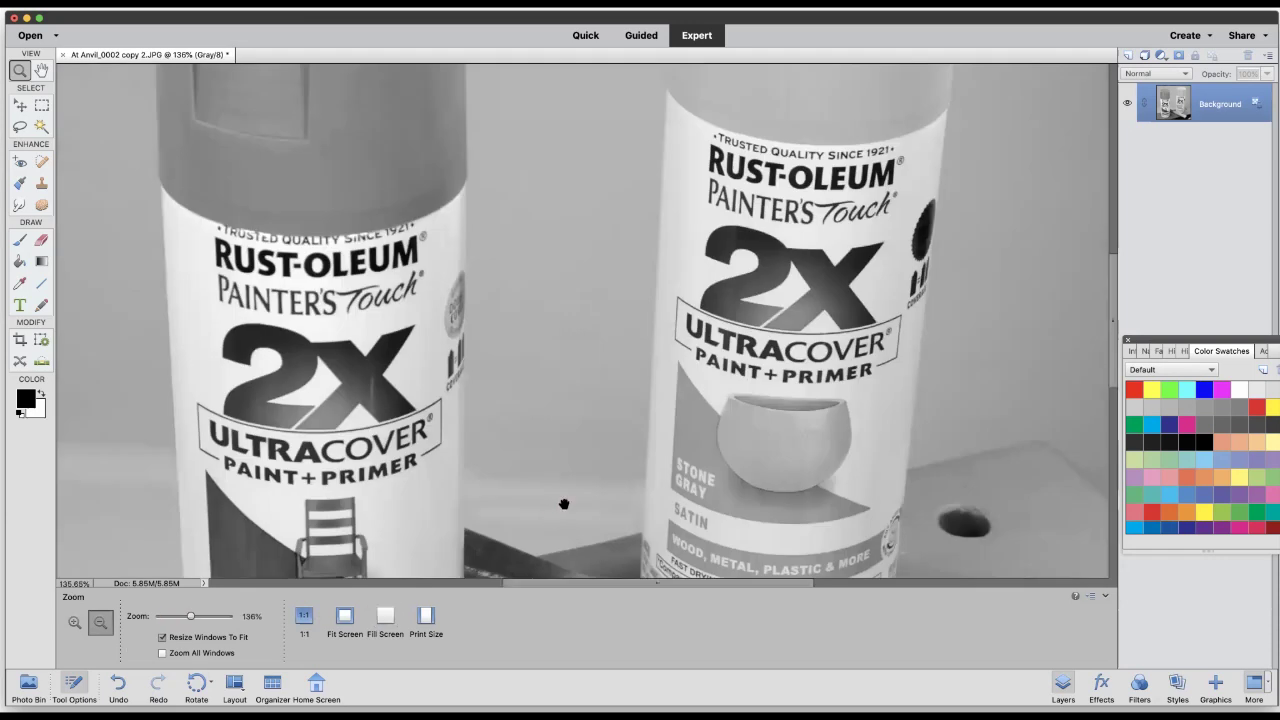
{"action": "left_click_drag", "start_coordinate": [564, 504], "coordinate": [571, 376]}
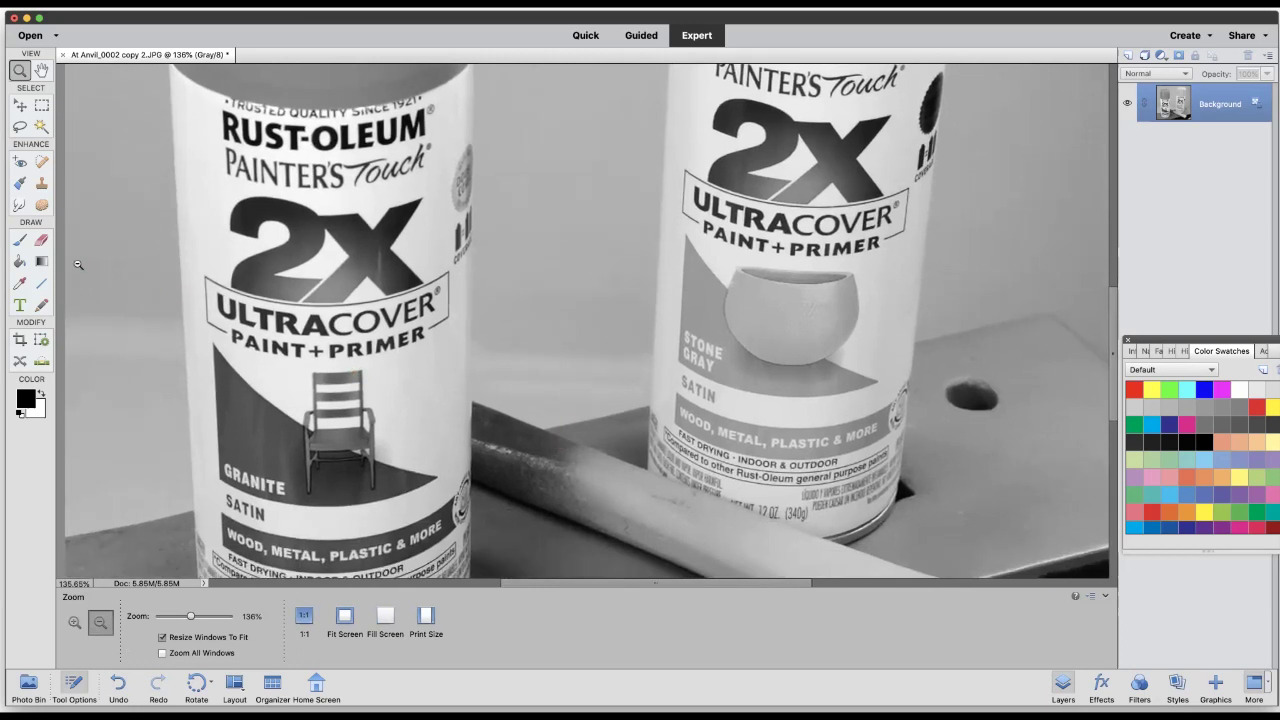
{"action": "left_click", "coordinate": [41, 184]}
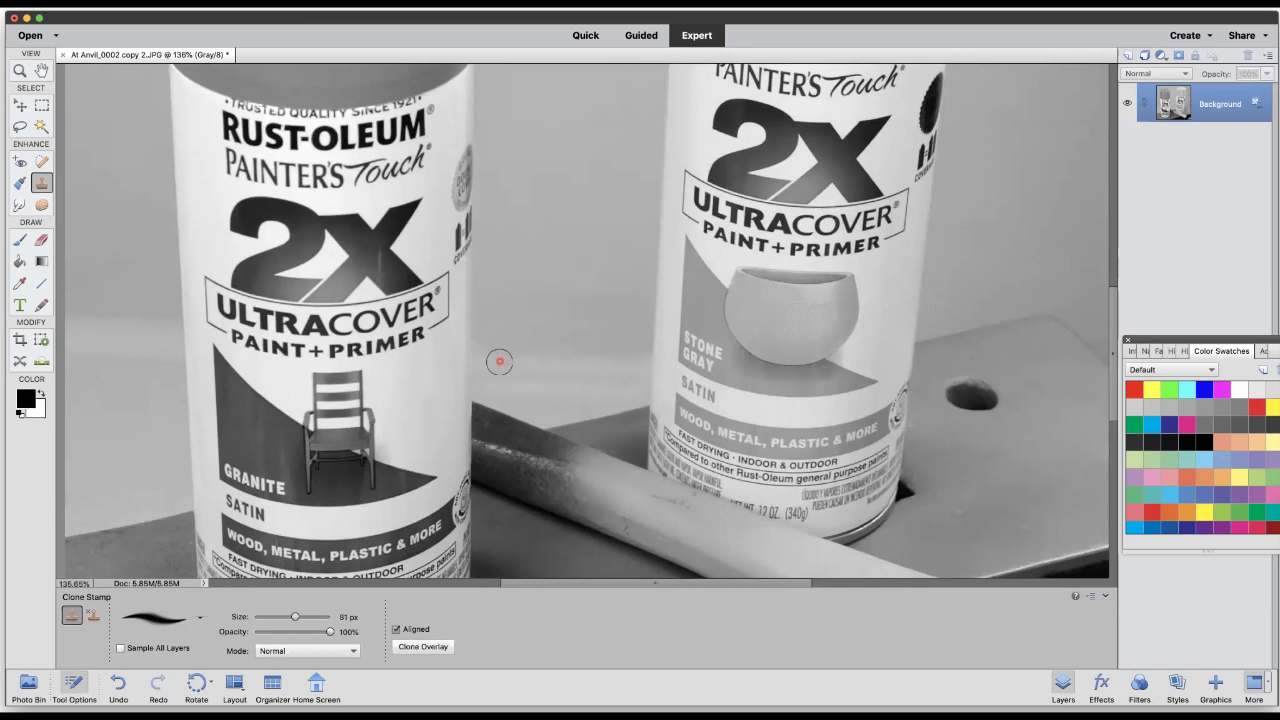
{"action": "left_click_drag", "start_coordinate": [295, 617], "coordinate": [278, 619]}
{"action": "key", "text": "alt"}
{"action": "left_click", "coordinate": [483, 362], "text": "alt"}
- Smudge a small blemish on the anvil surface below the wooden handle
{"action": "left_click", "coordinate": [19, 205]}
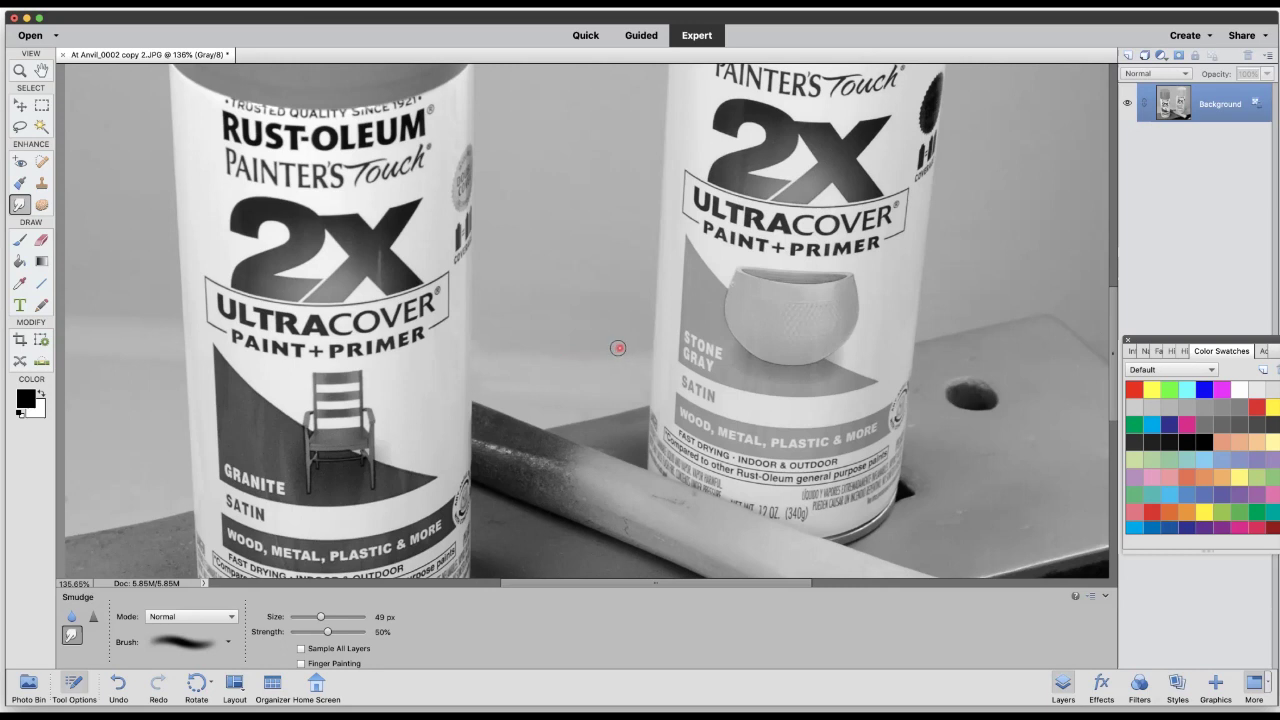
{"action": "left_click", "coordinate": [571, 508]}
{"action": "left_click_drag", "start_coordinate": [571, 508], "coordinate": [578, 341]}
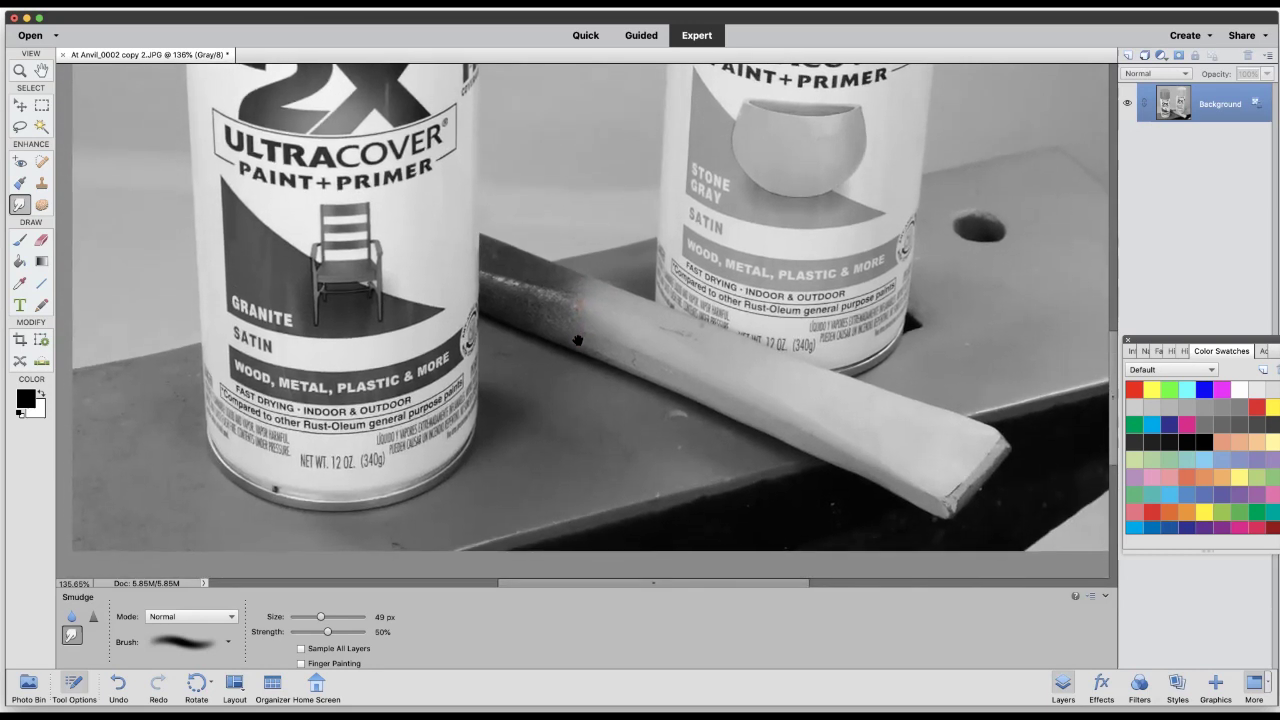
{"action": "mouse_move", "coordinate": [673, 440]}
{"action": "left_mouse_down"}
{"action": "mouse_move", "coordinate": [676, 420]}
{"action": "mouse_move", "coordinate": [666, 444]}
{"action": "left_mouse_up"}
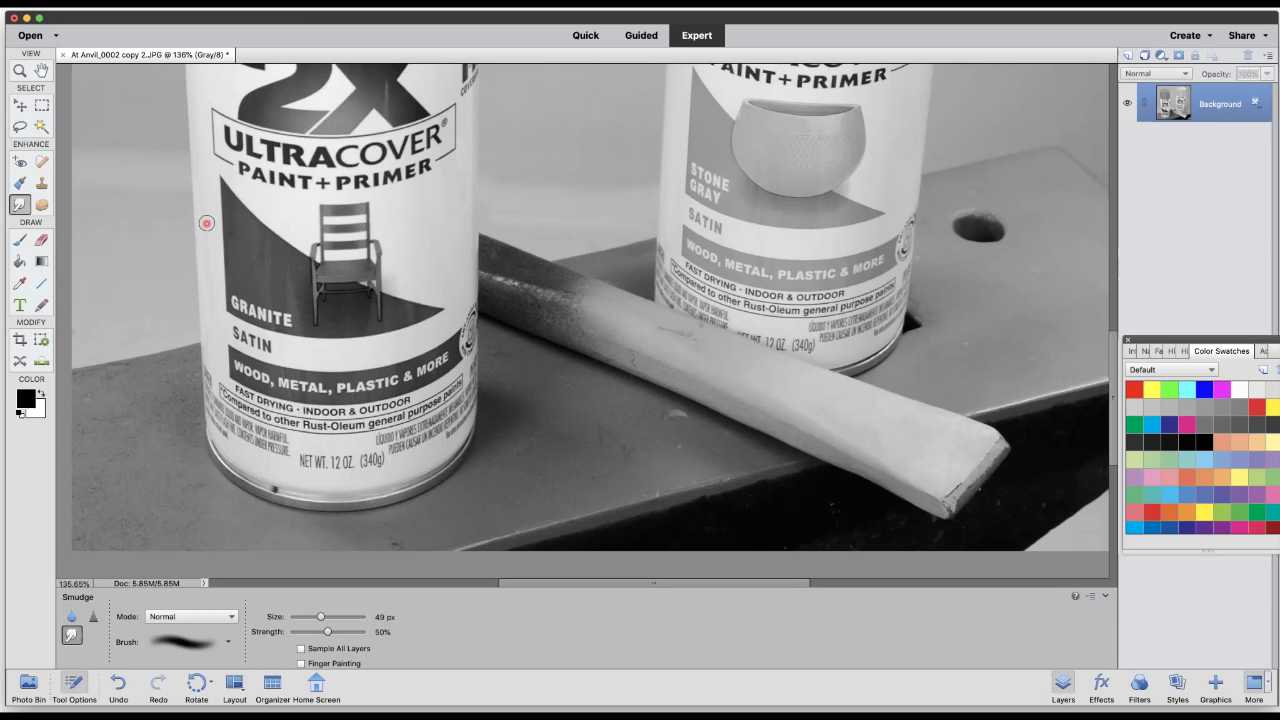
- Remove the light spots on the anvil surface below the wooden handle with the Spot Healing Brush set to Proximity Match
{"action": "left_click", "coordinate": [40, 162]}
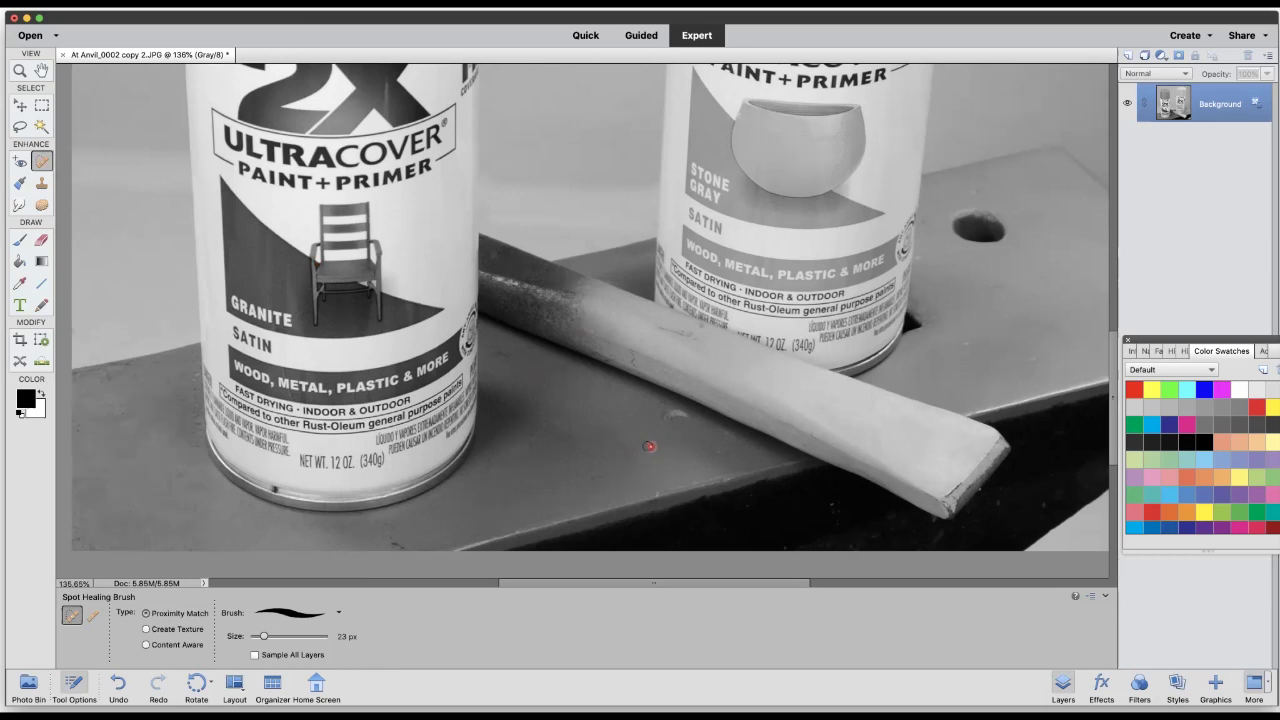
{"action": "left_click", "coordinate": [710, 452]}
{"action": "left_click", "coordinate": [684, 414]}
{"action": "left_click", "coordinate": [19, 70]}
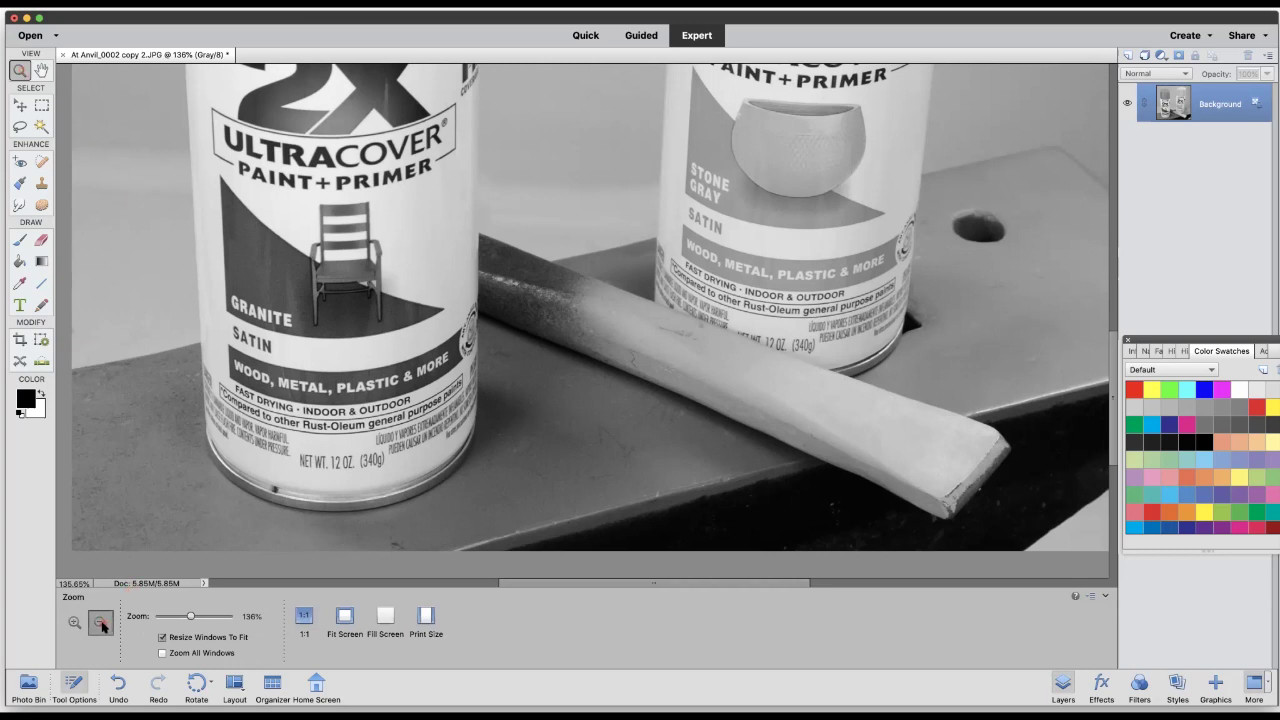
{"action": "left_click_drag", "start_coordinate": [192, 615], "coordinate": [182, 615]}
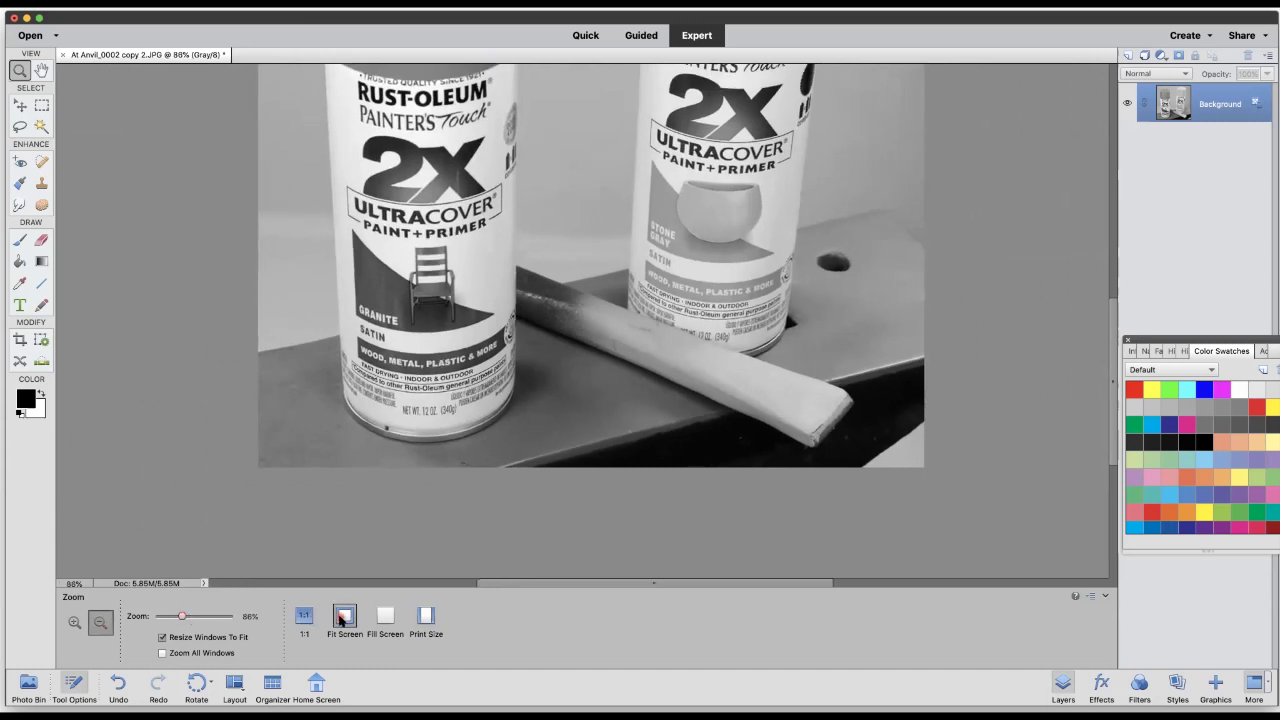
{"action": "left_click", "coordinate": [343, 616]}
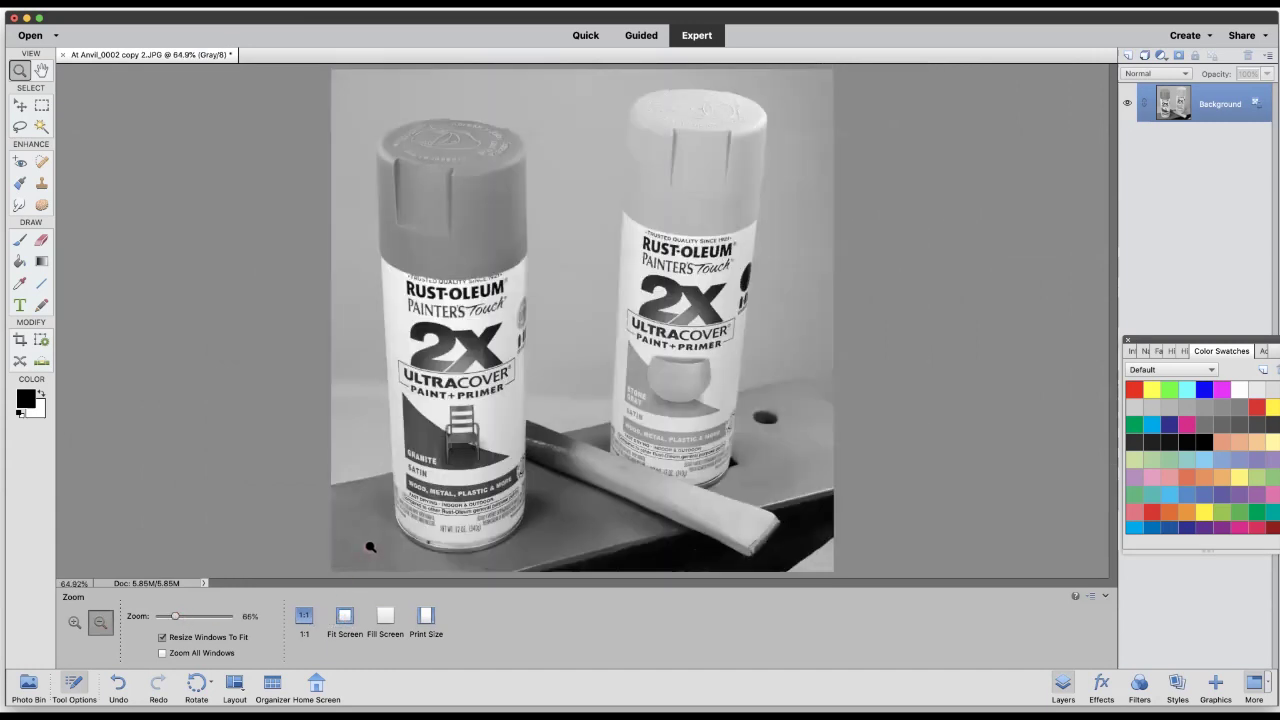